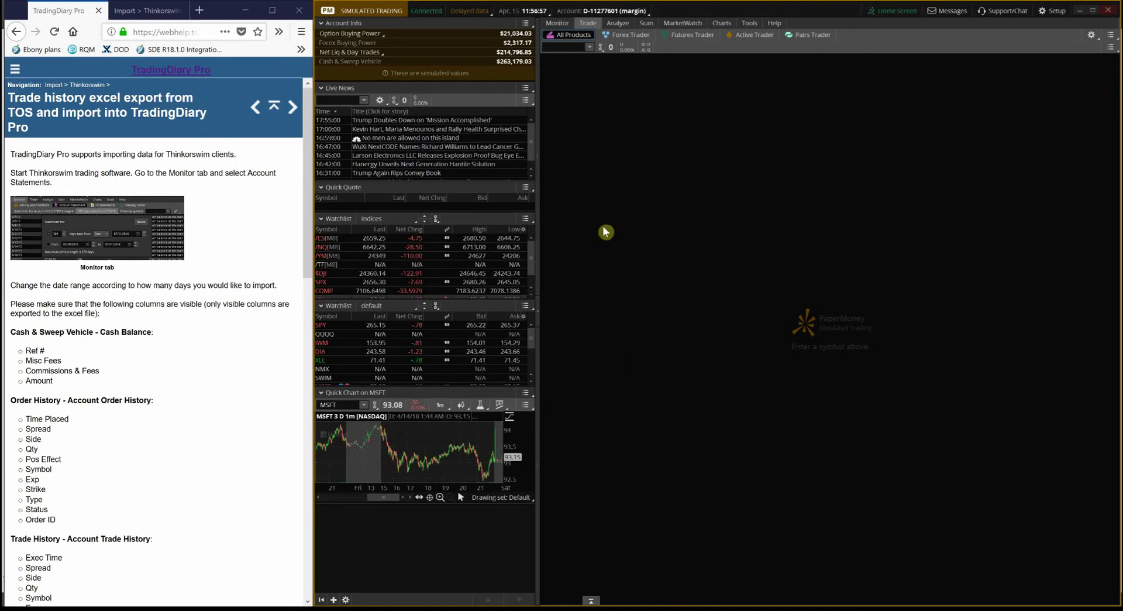
Step: Open the Account Statement for 4/15/17 to 4/15/18 and collapse the Order History section
click(557, 24)
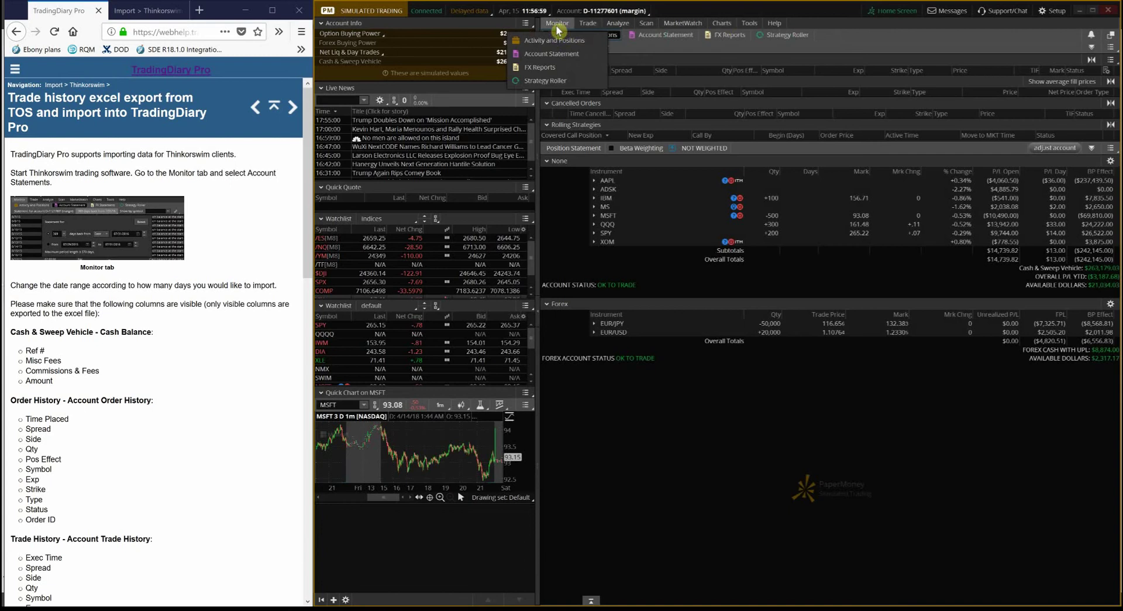
click(654, 36)
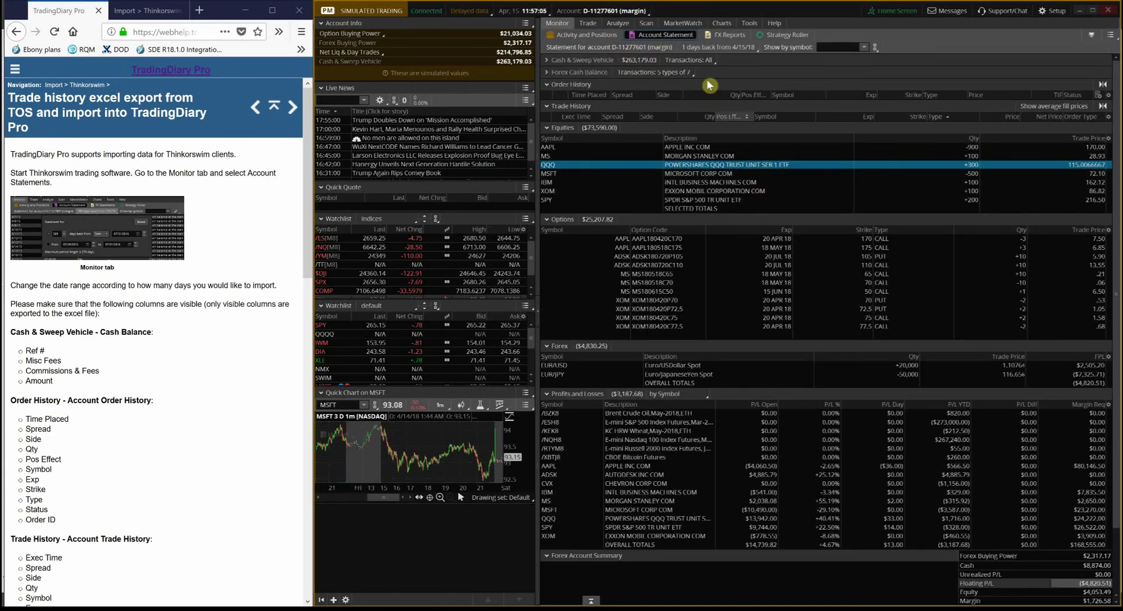
click(703, 51)
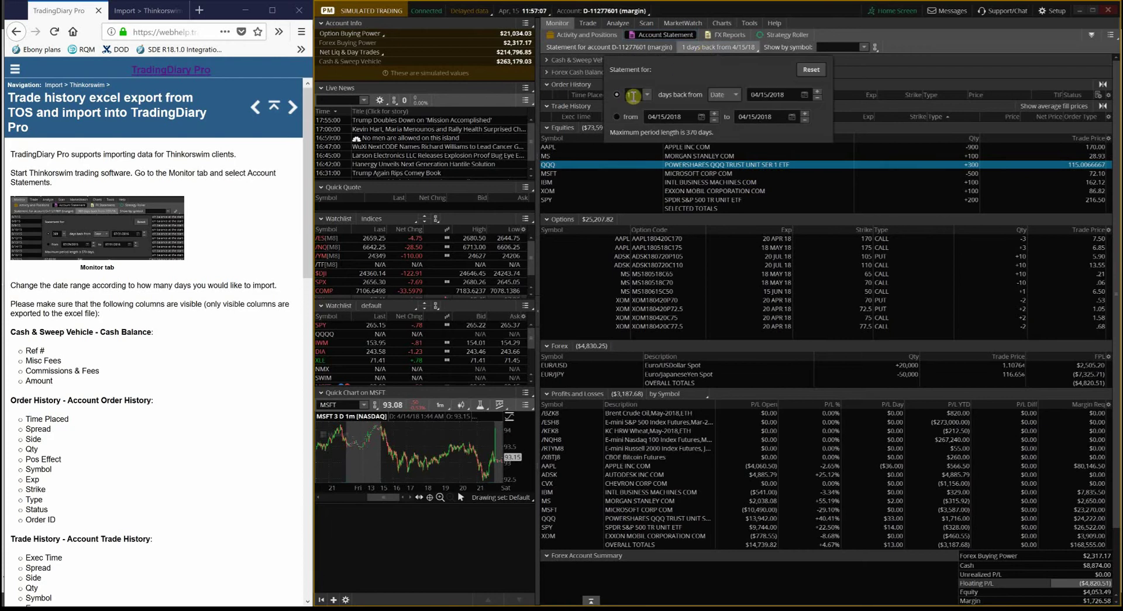
click(618, 118)
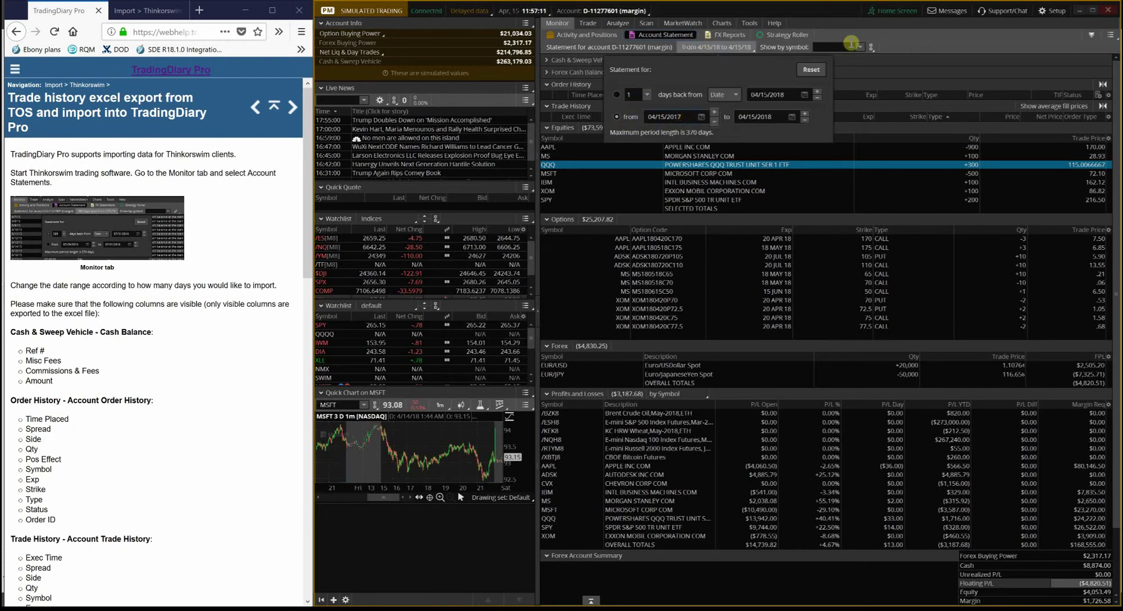
click(922, 56)
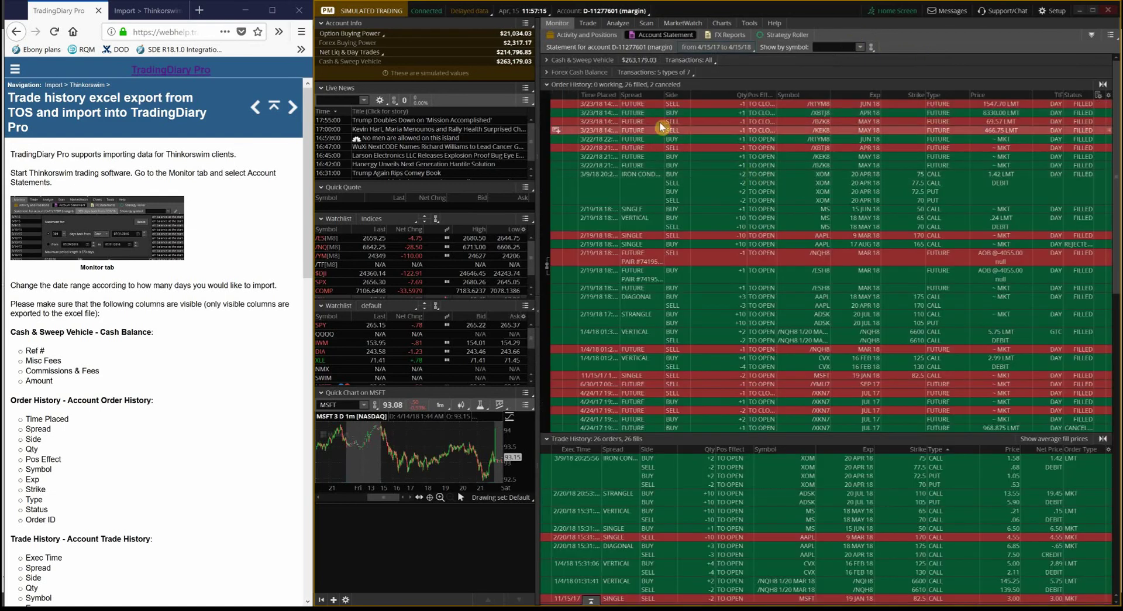
click(549, 84)
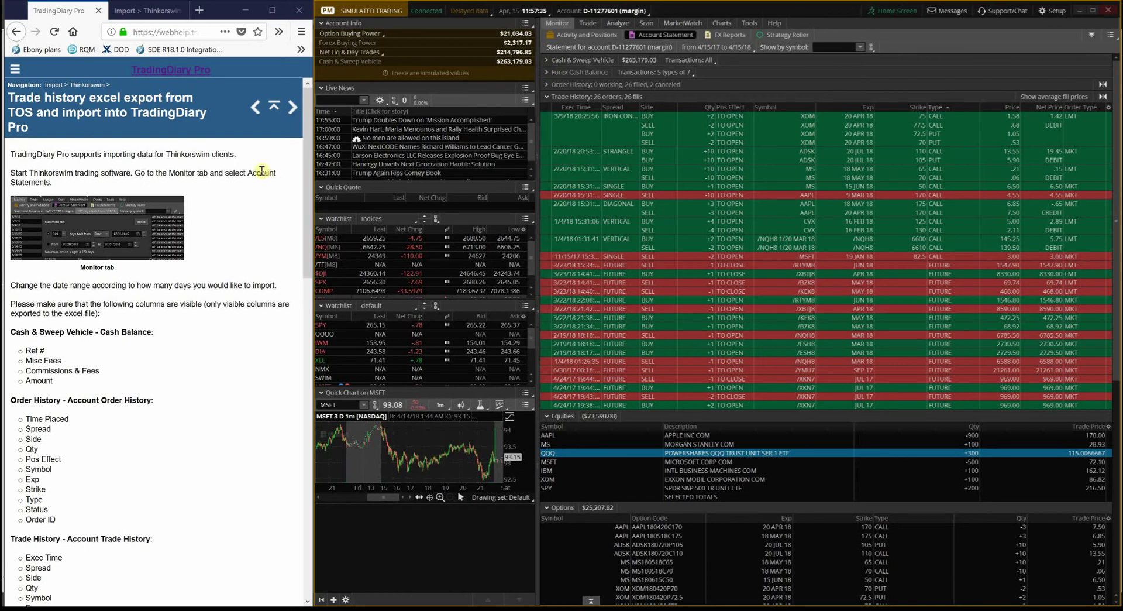
scroll(237, 240, down, 5)
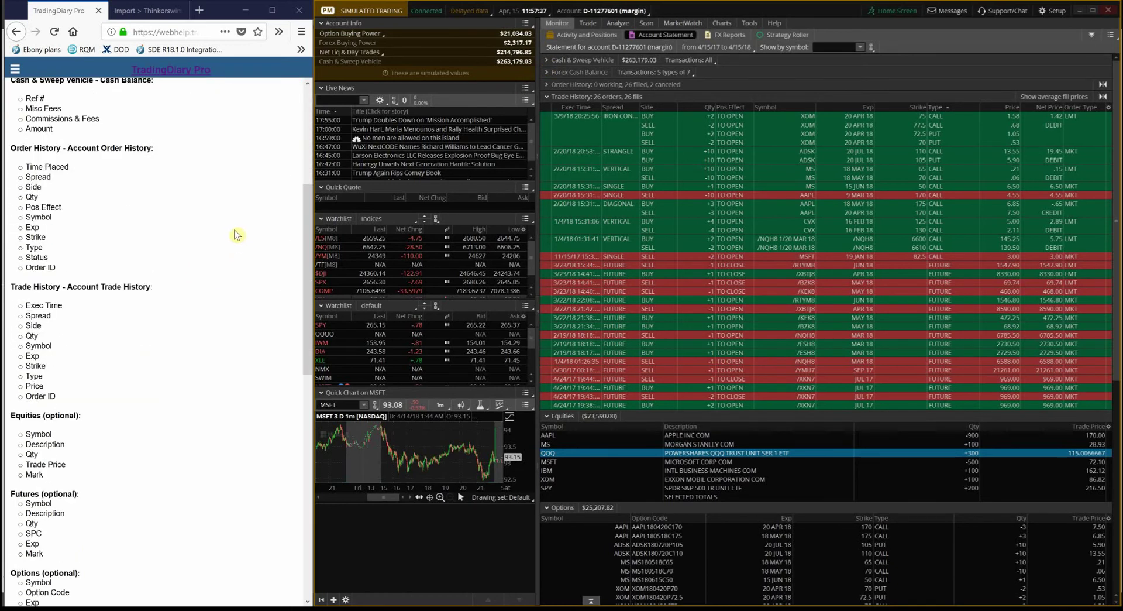
scroll(237, 240, up, 1)
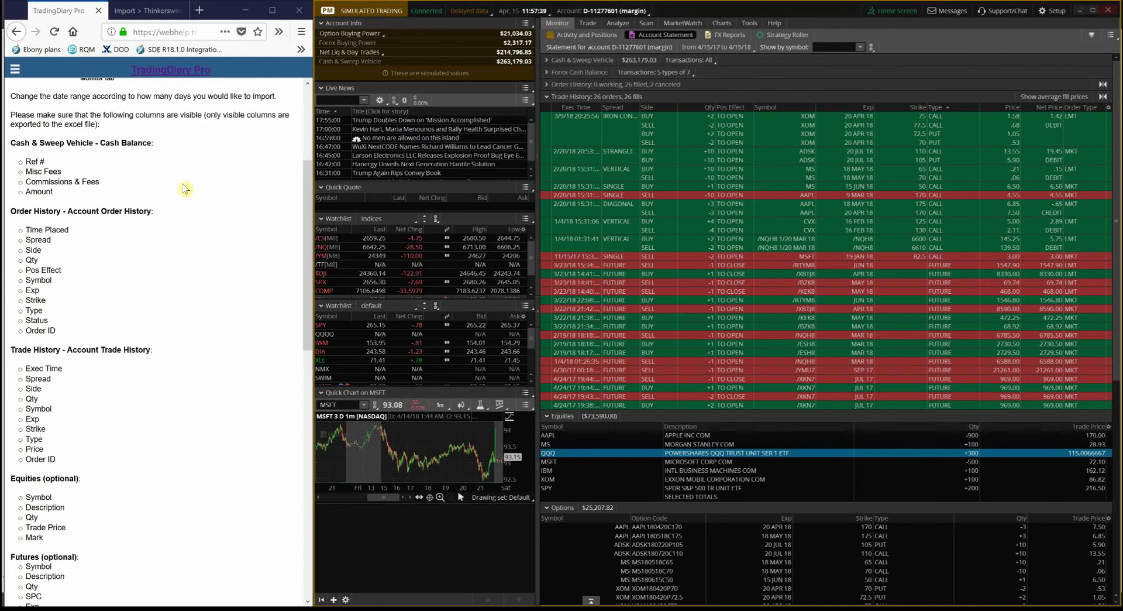
Step: Briefly check Cash & Sweep Vehicle, expand Order History, and mark Order ID in the help page
click(548, 61)
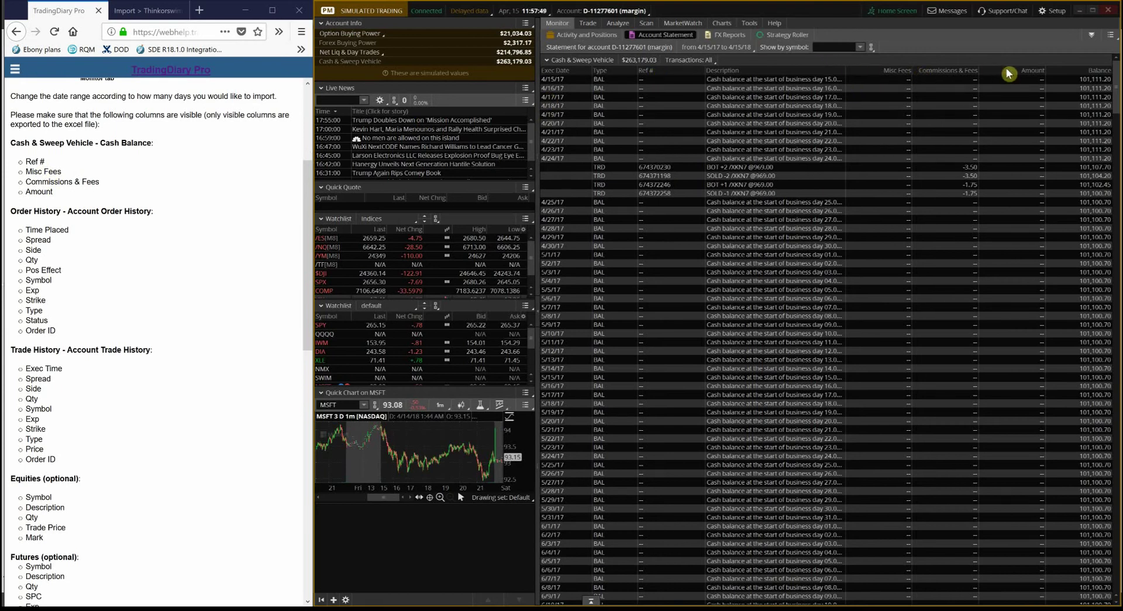
click(547, 60)
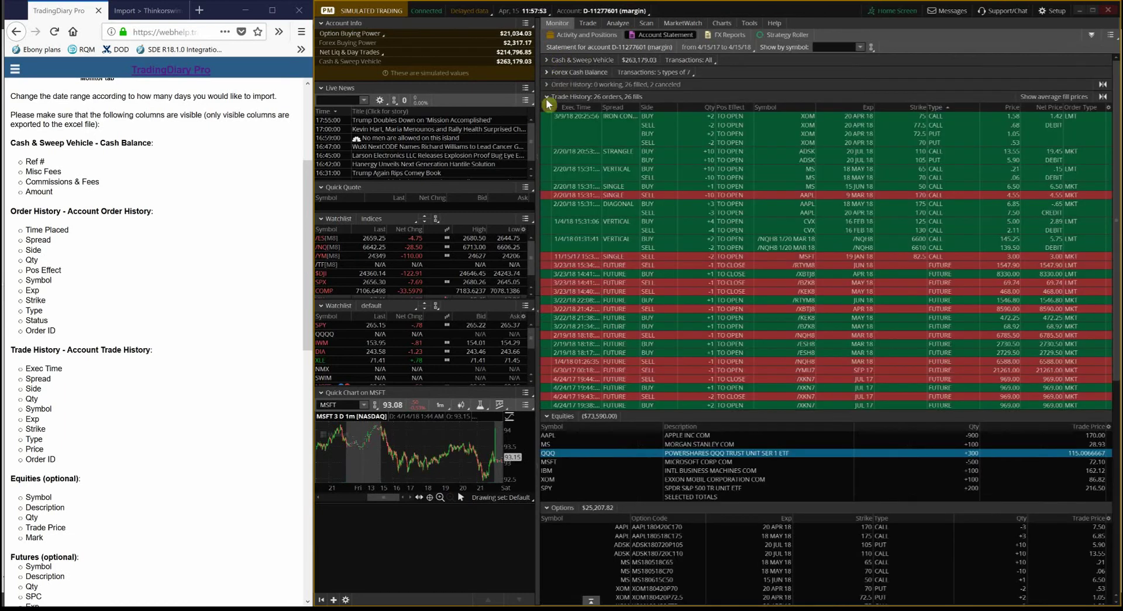
click(547, 85)
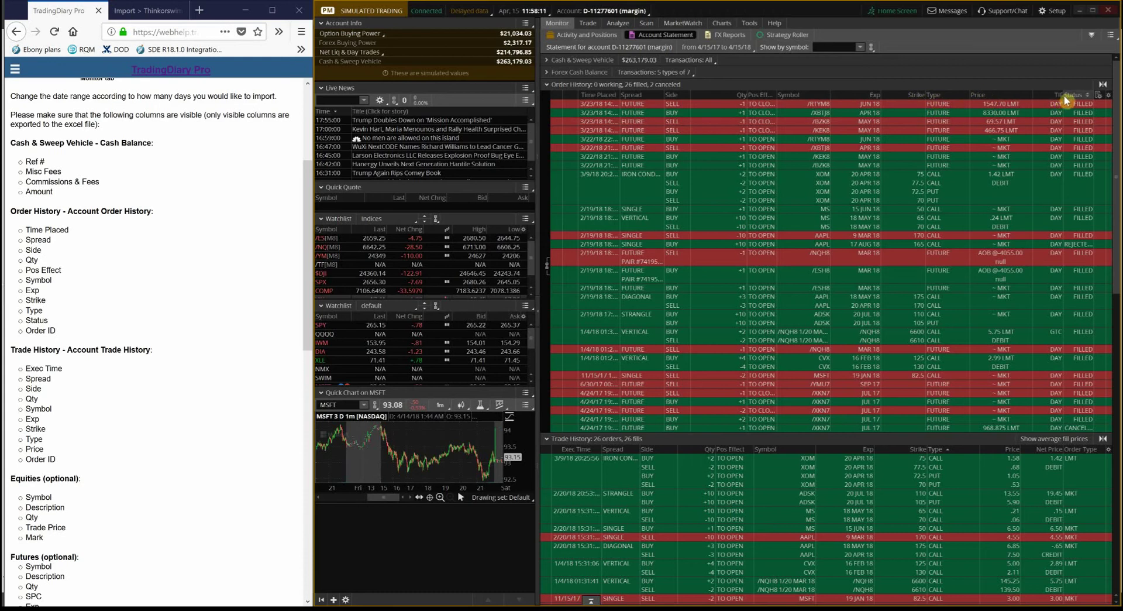
triple_click(41, 329)
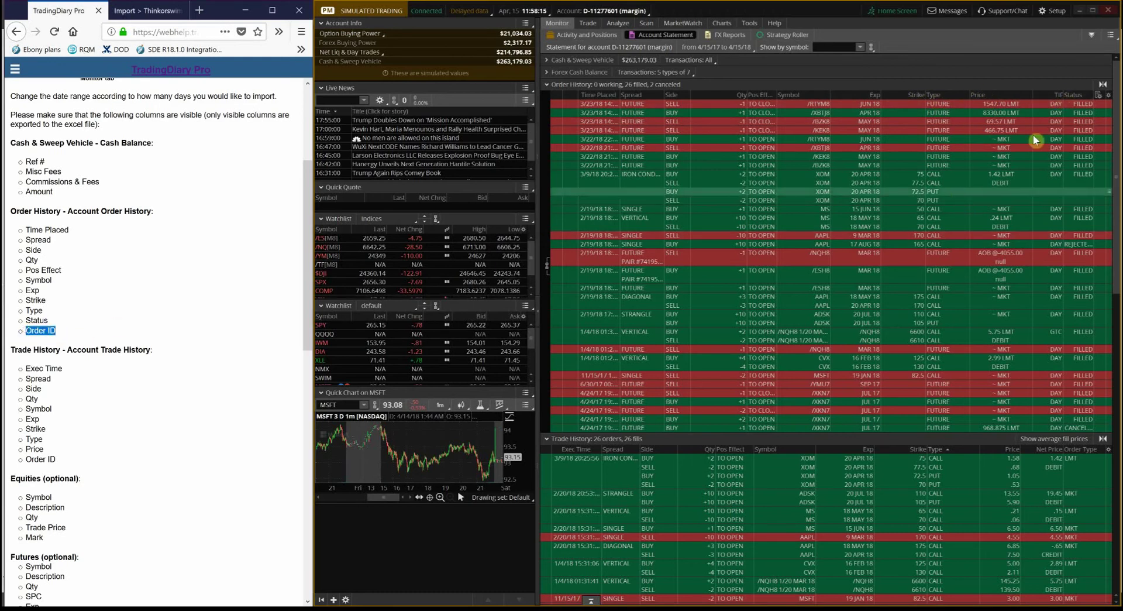
Step: Customize the Order History columns to include Order ID
click(1107, 95)
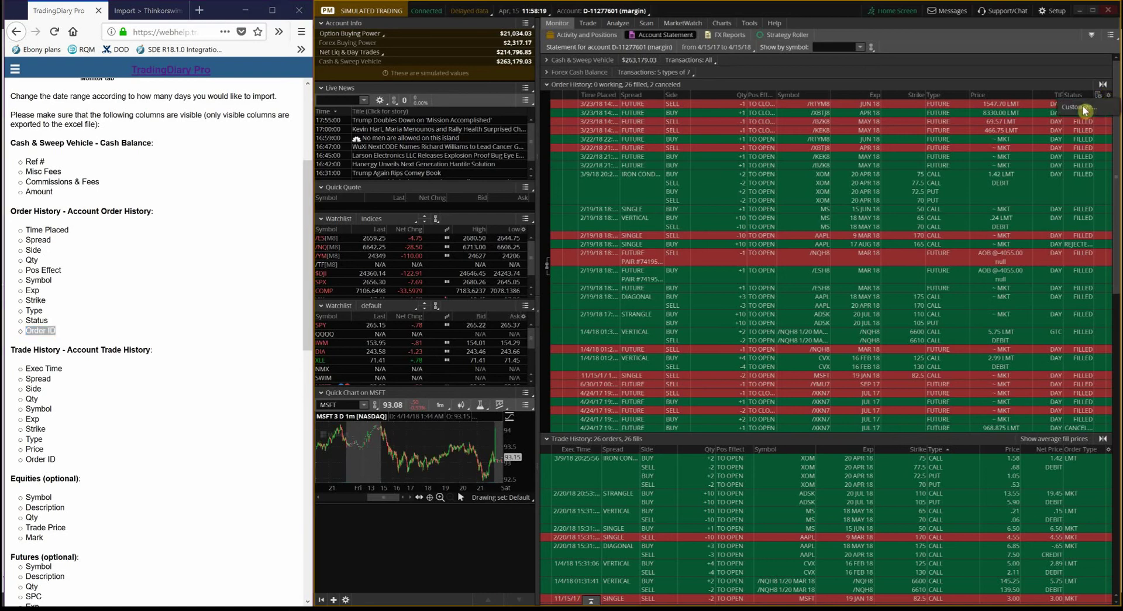
click(1079, 107)
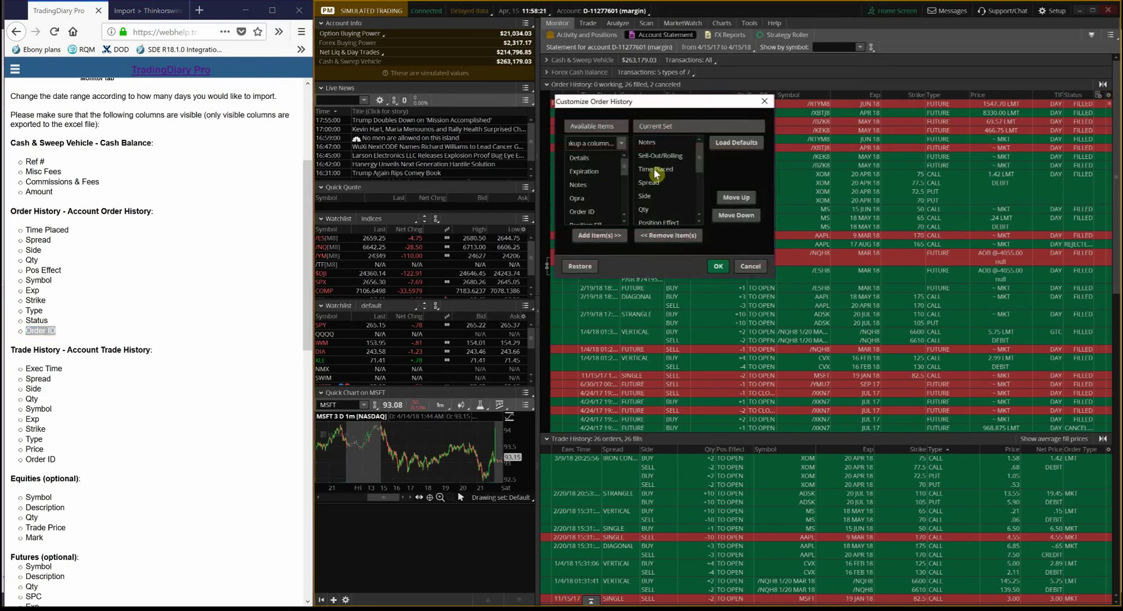
scroll(626, 164, down, 1)
click(582, 180)
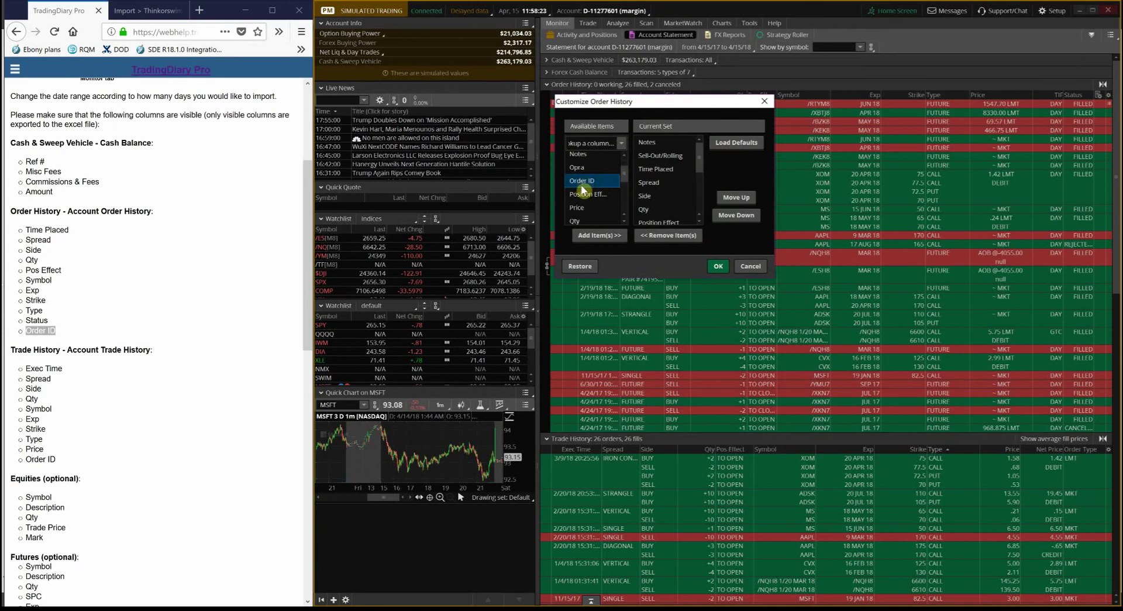
double_click(581, 184)
drag(699, 153, 698, 212)
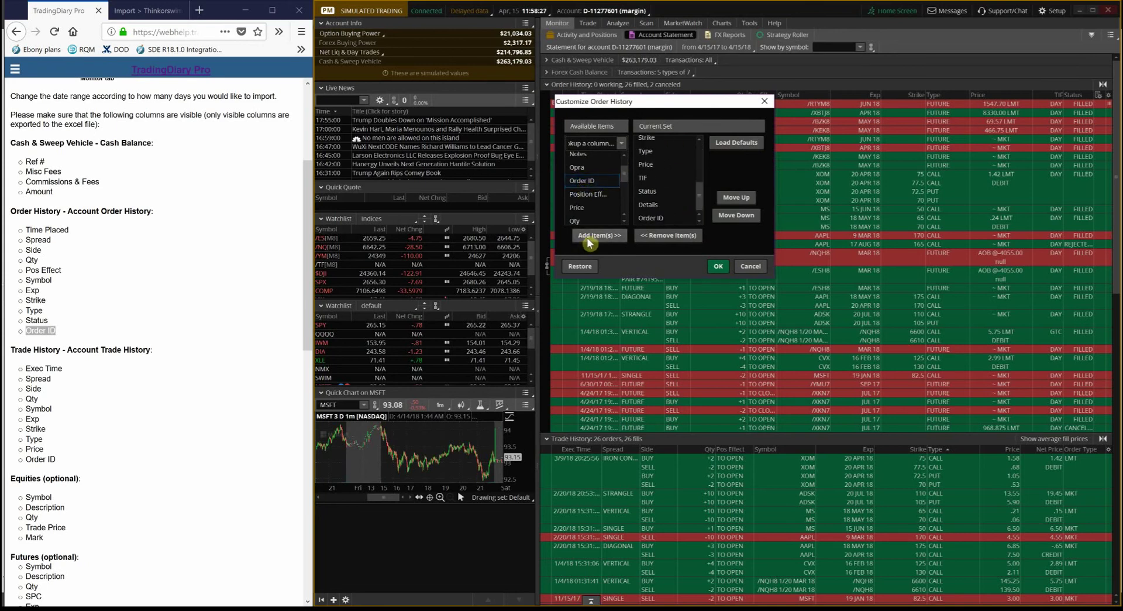
click(719, 266)
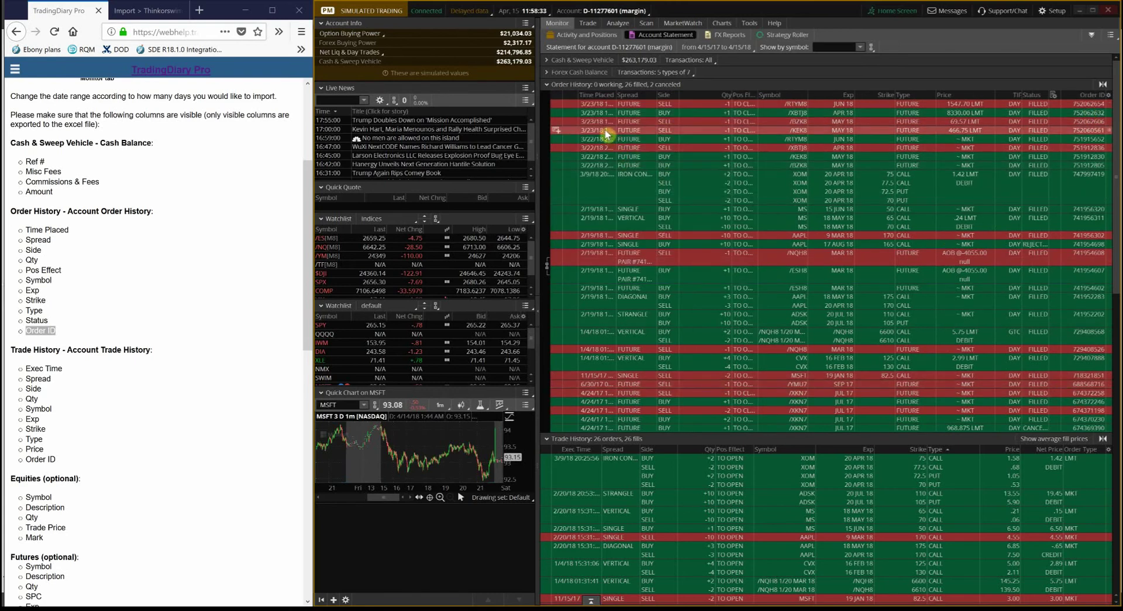
Step: Collapse Order History and mark Order ID under the help page's trade history list
click(546, 85)
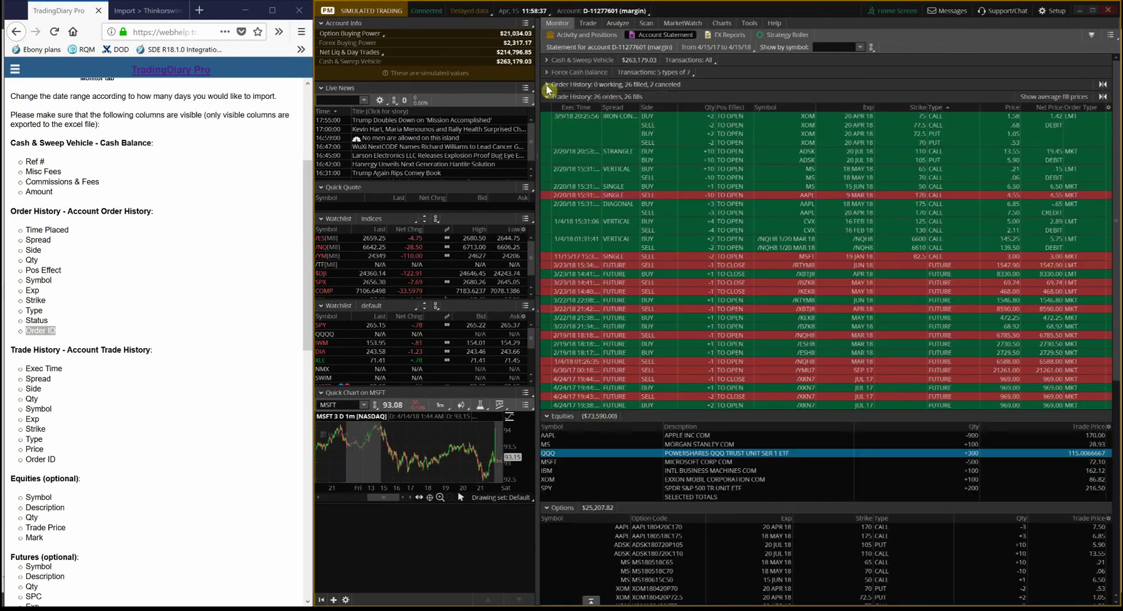
scroll(106, 326, down, 3)
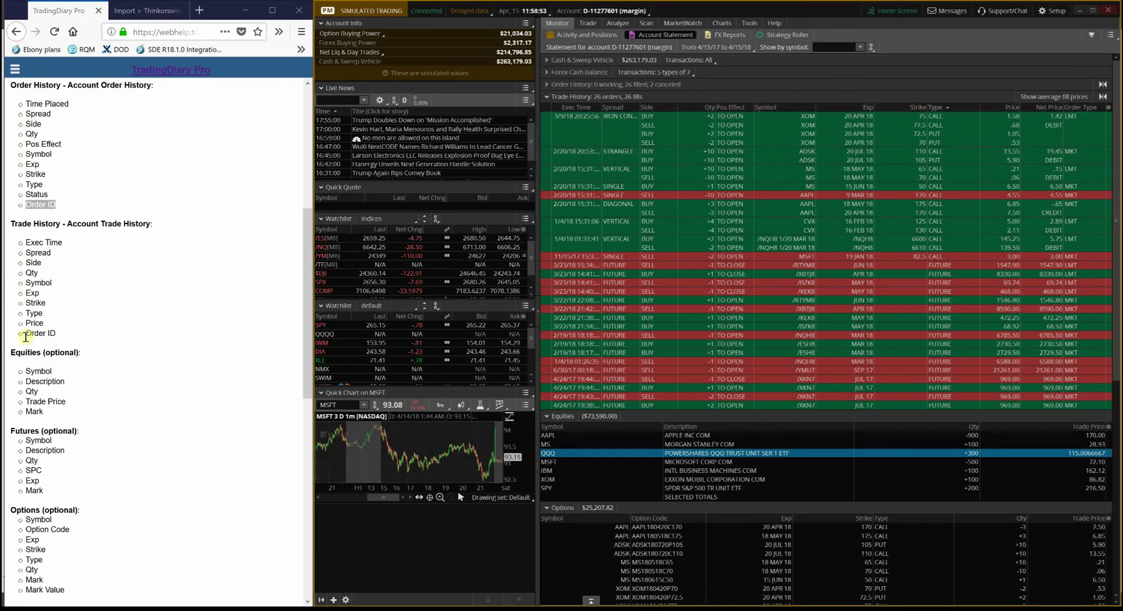
drag(26, 333, 57, 334)
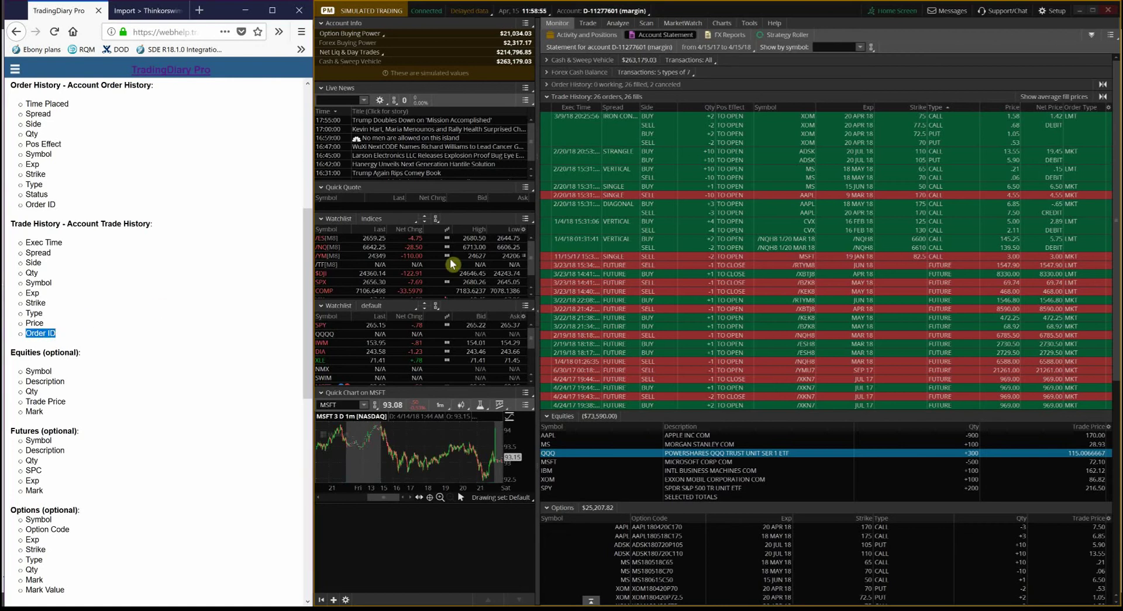
Step: Customize the Trade History columns to include Order ID
click(1109, 110)
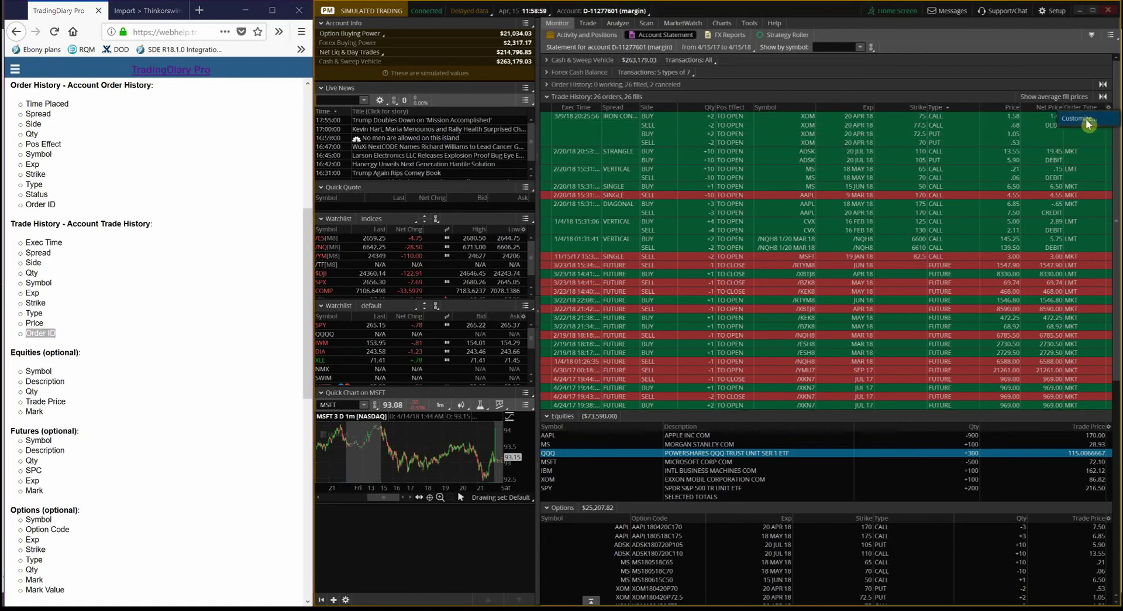
click(1085, 120)
click(634, 194)
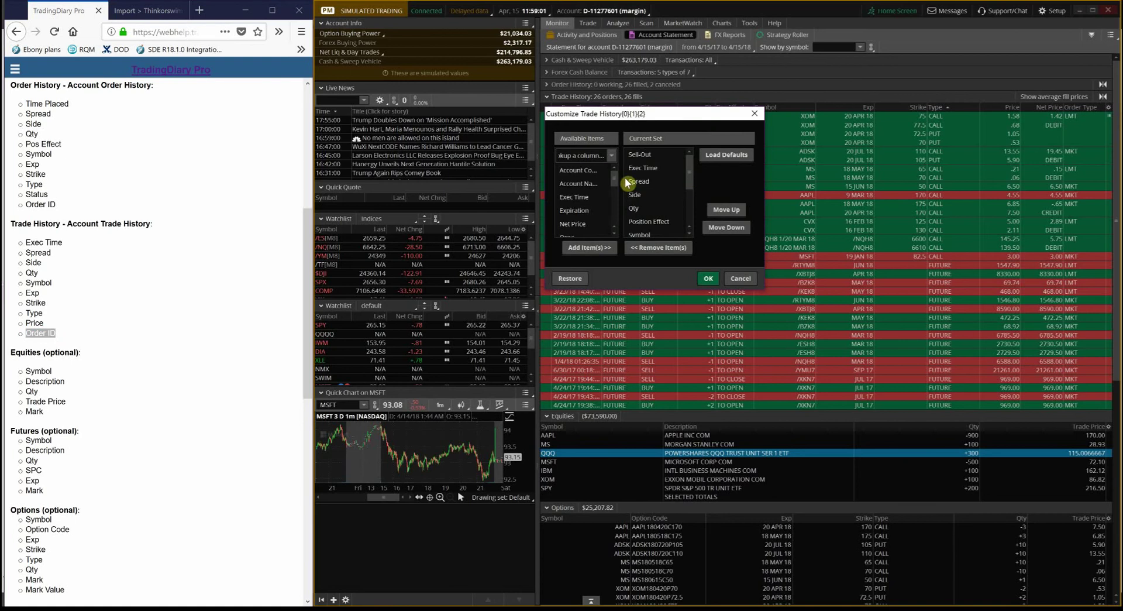
click(616, 183)
click(570, 206)
double_click(568, 206)
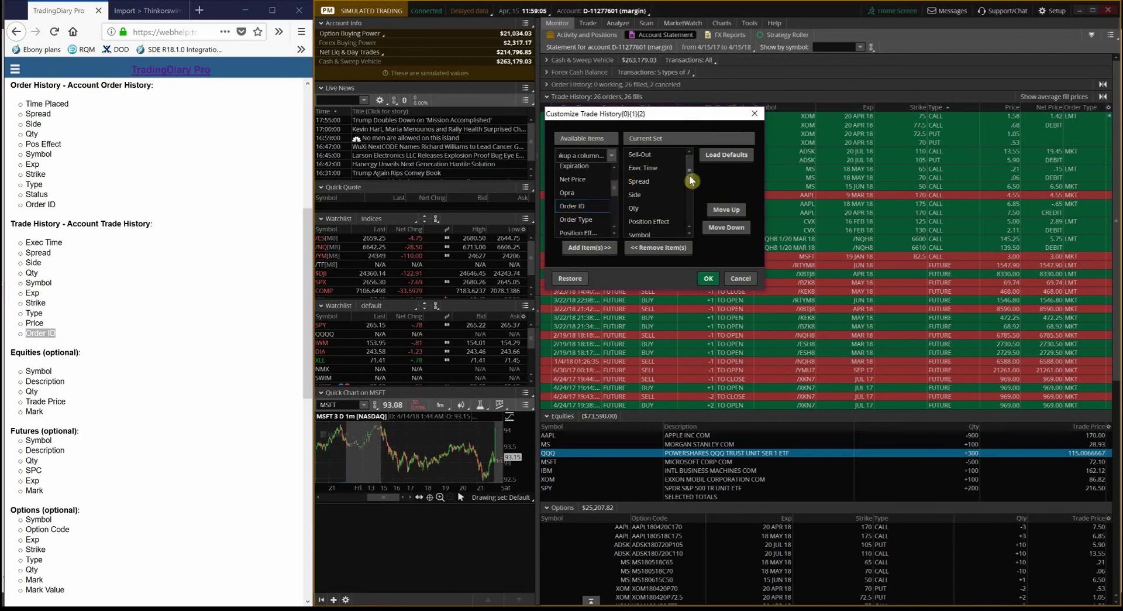
drag(689, 169, 688, 216)
click(706, 281)
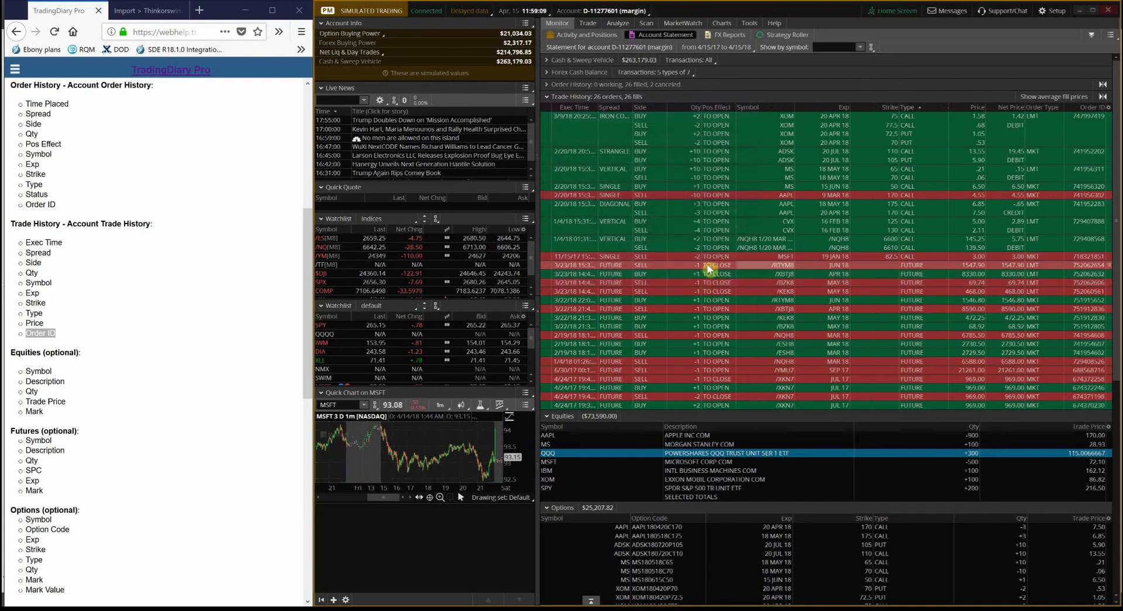
Step: Open the Customize Equities dialog from the Equities section's gear menu
scroll(772, 271, down, 3)
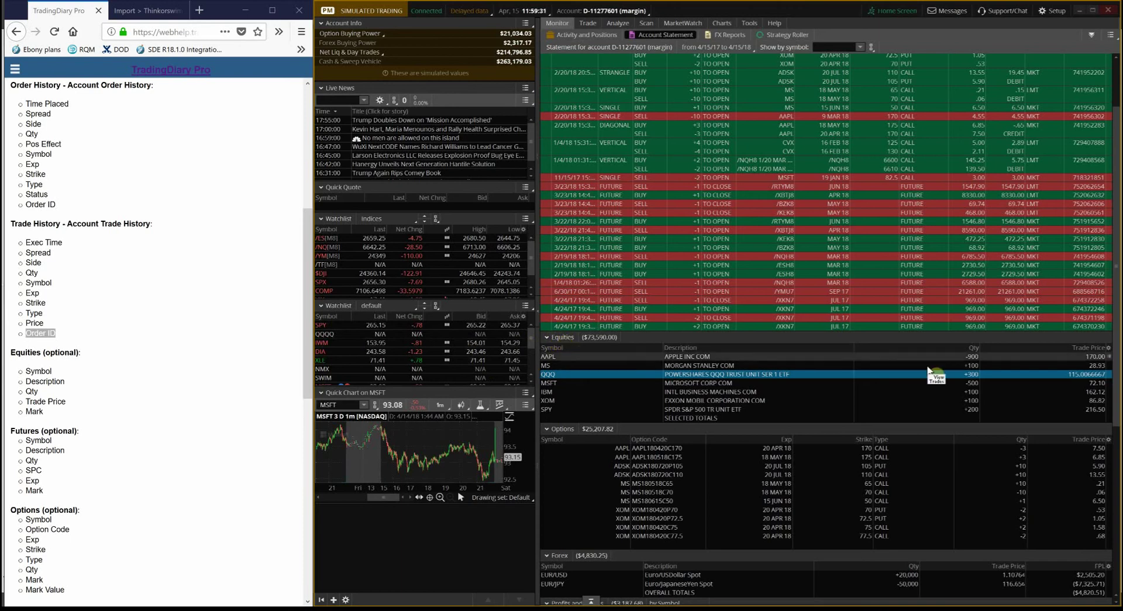
click(1109, 348)
click(1093, 363)
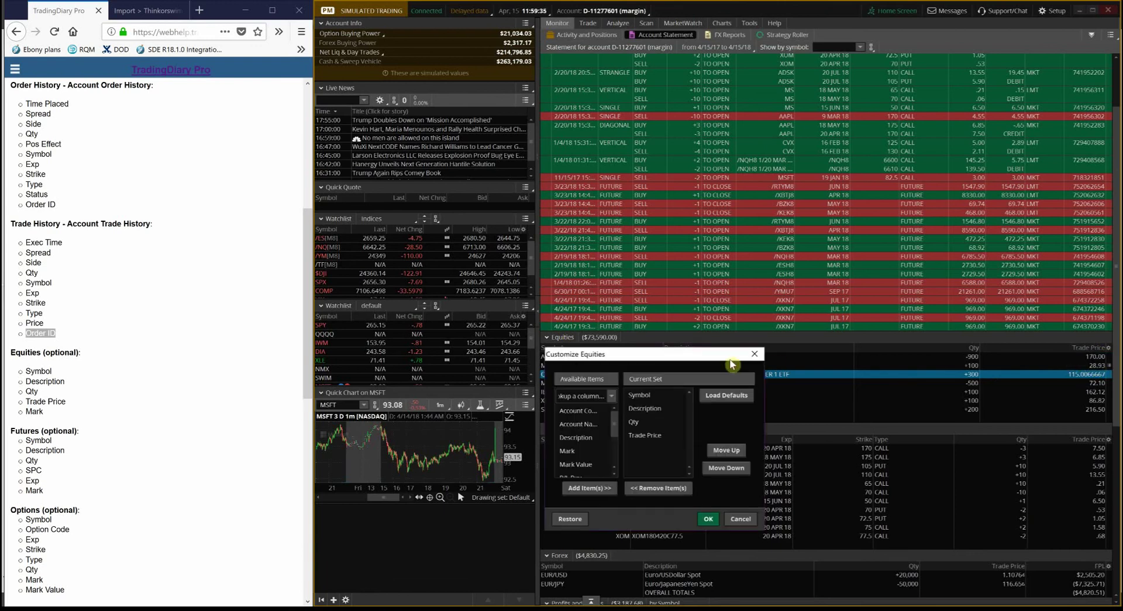
Step: Add a Mark column to the Equities table
double_click(570, 455)
click(707, 520)
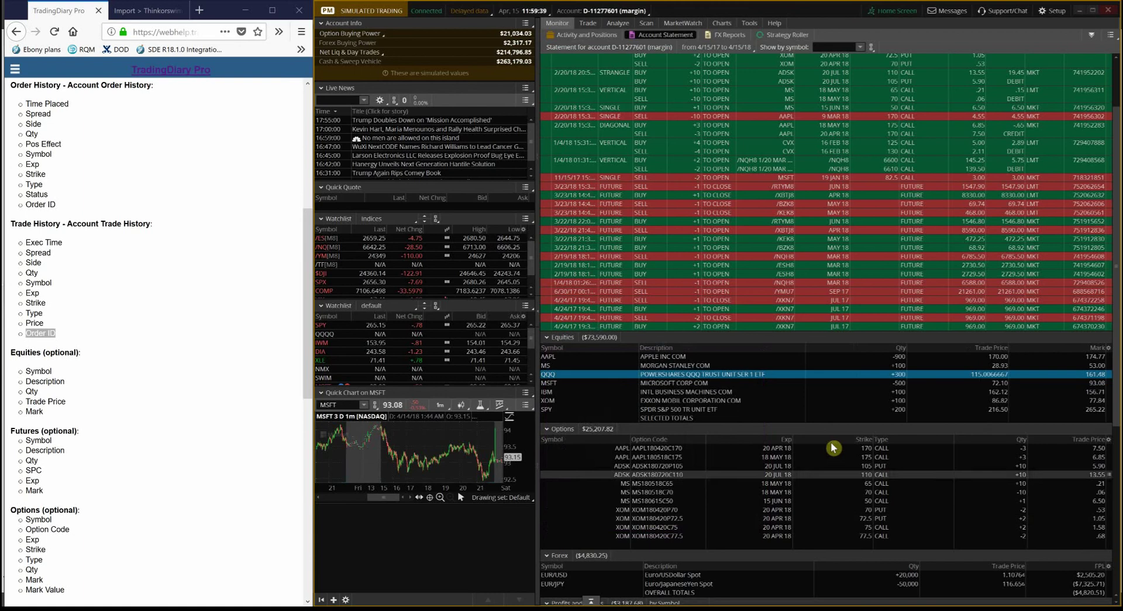
scroll(846, 437, down, 3)
scroll(852, 449, down, 2)
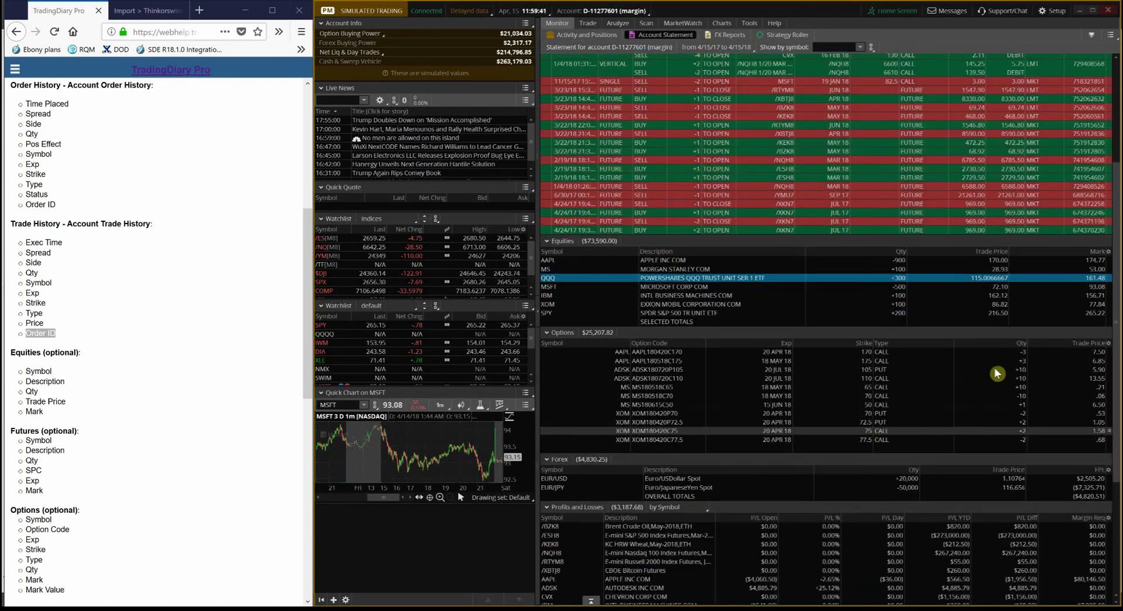
Step: Add a Mark column to the Options table
click(1109, 345)
click(1081, 355)
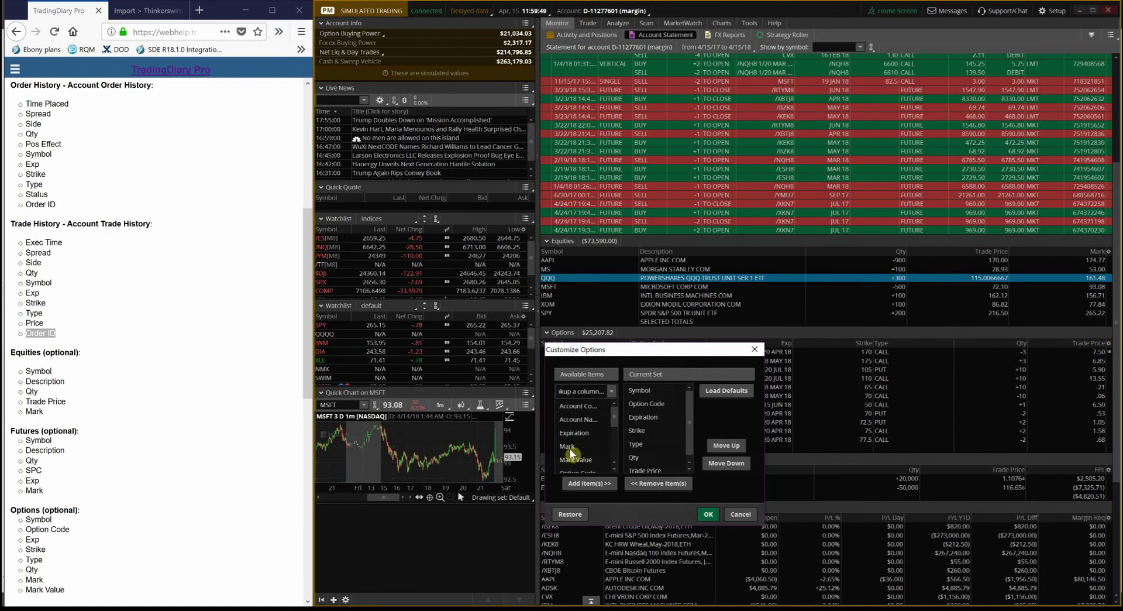
double_click(571, 451)
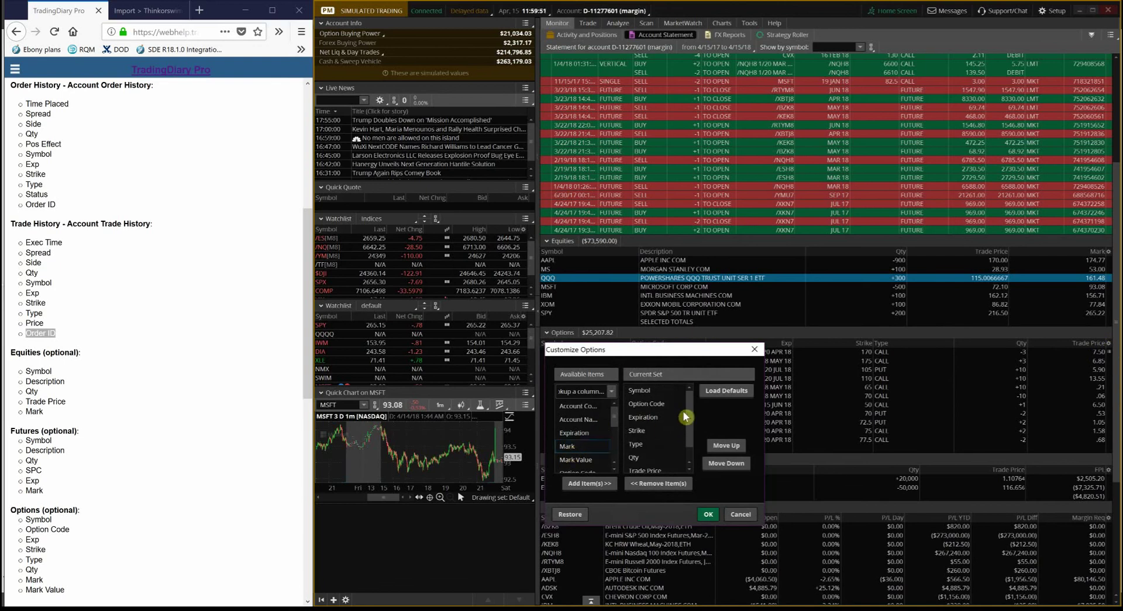
scroll(689, 418, down, 1)
click(698, 511)
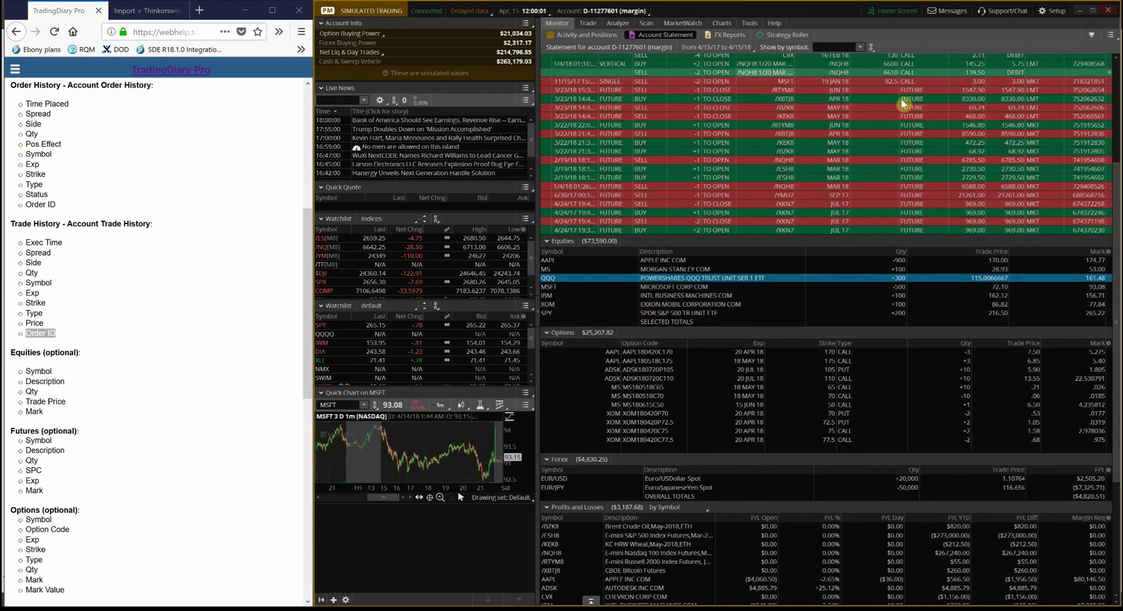
Step: Export the statement over 2018-04-15-AccountStatement.csv, then switch to TradingDiary Pro
click(1111, 38)
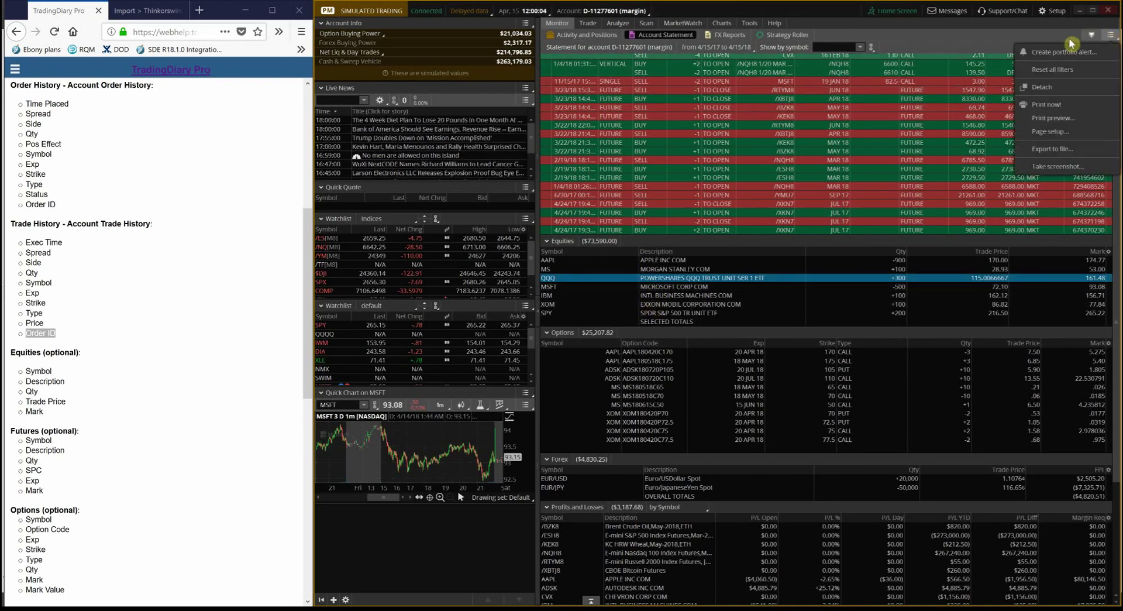
click(1044, 148)
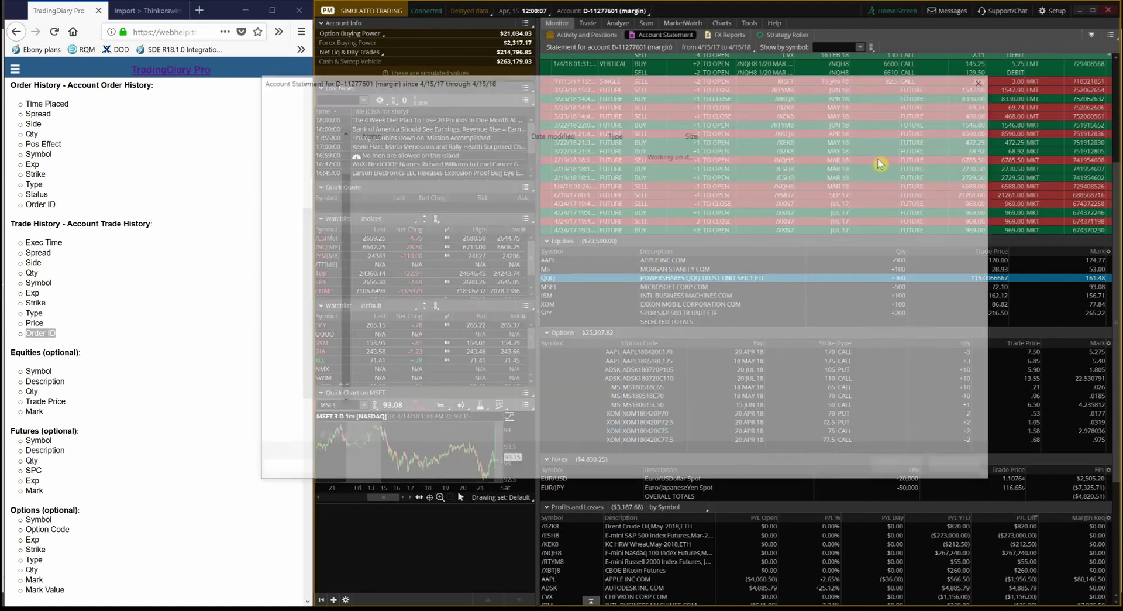
click(441, 153)
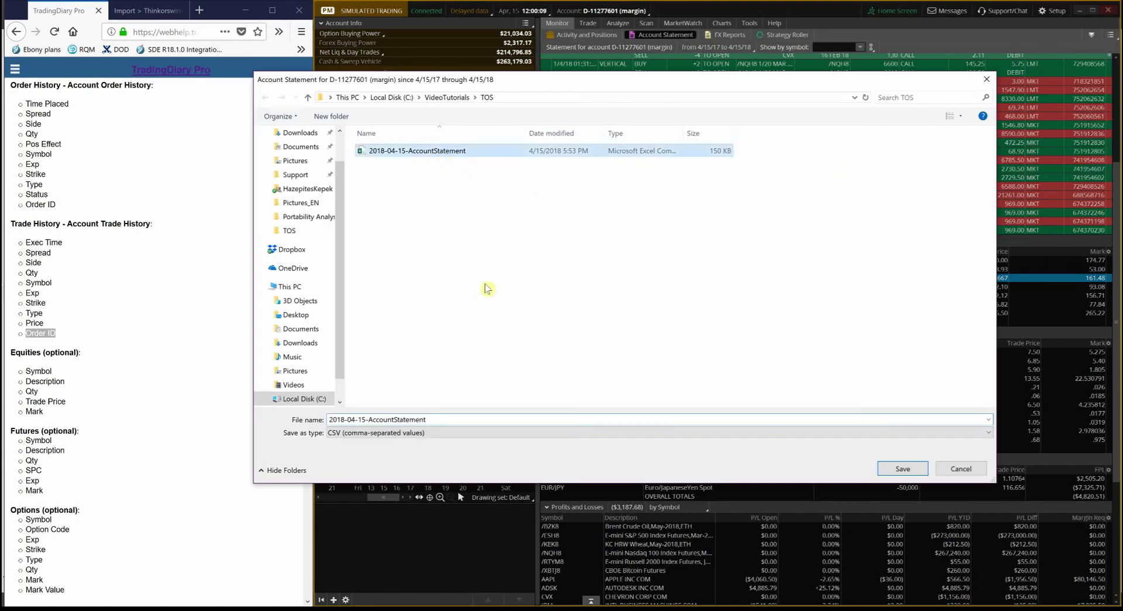
click(900, 471)
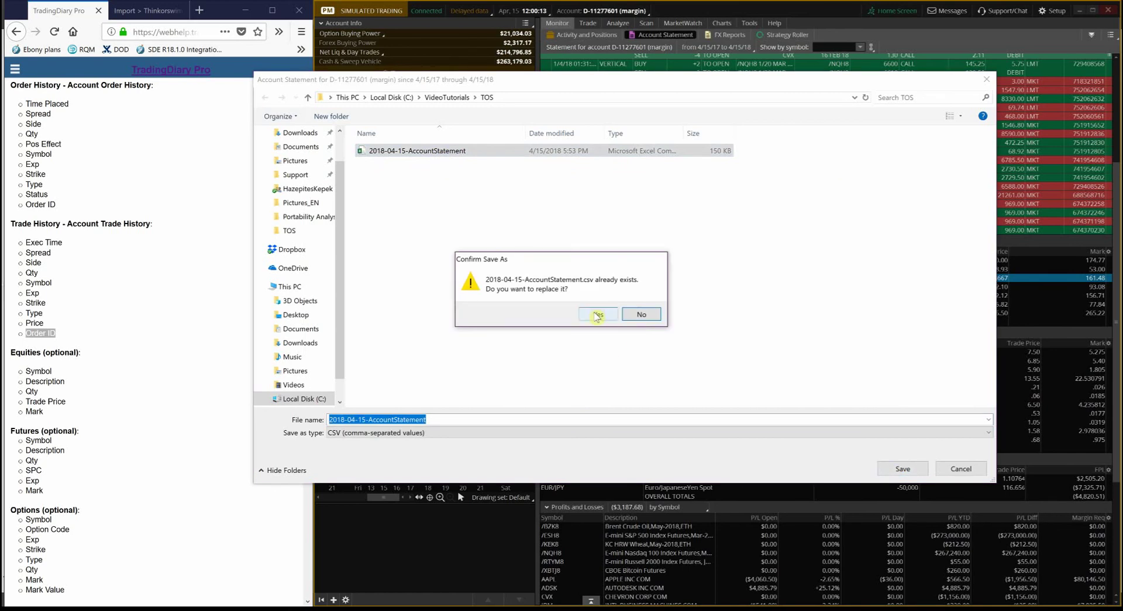
click(597, 315)
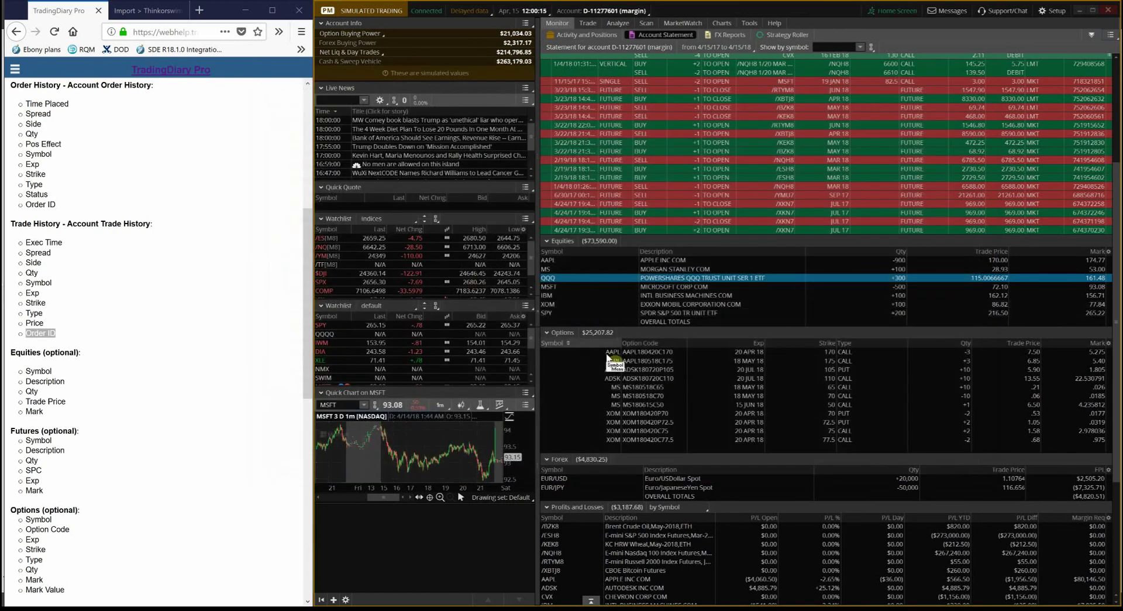
mouse_move(667, 610)
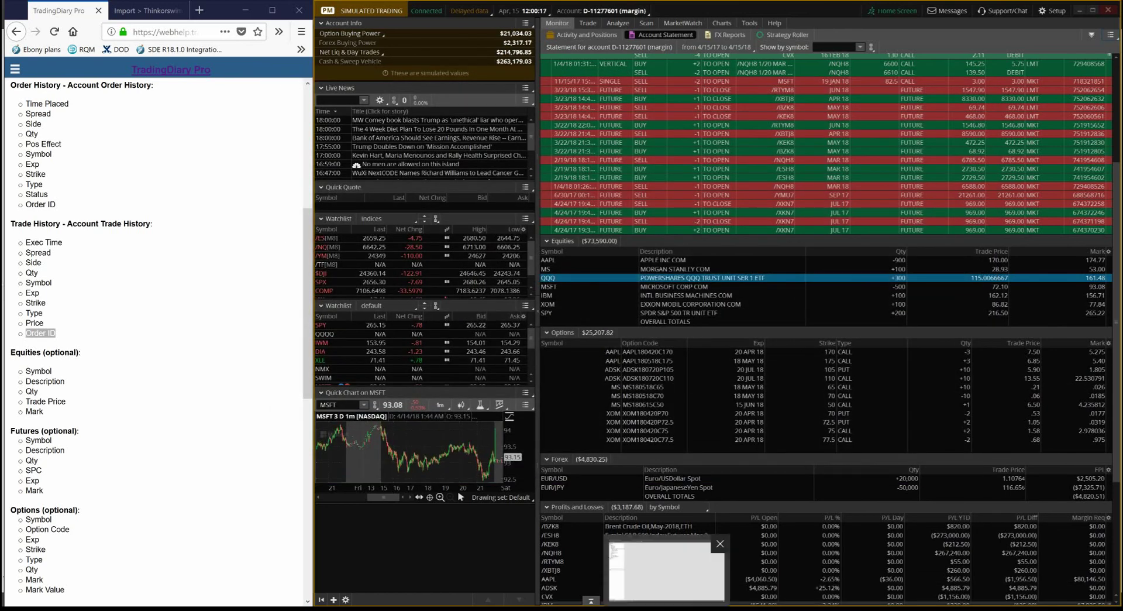
click(667, 609)
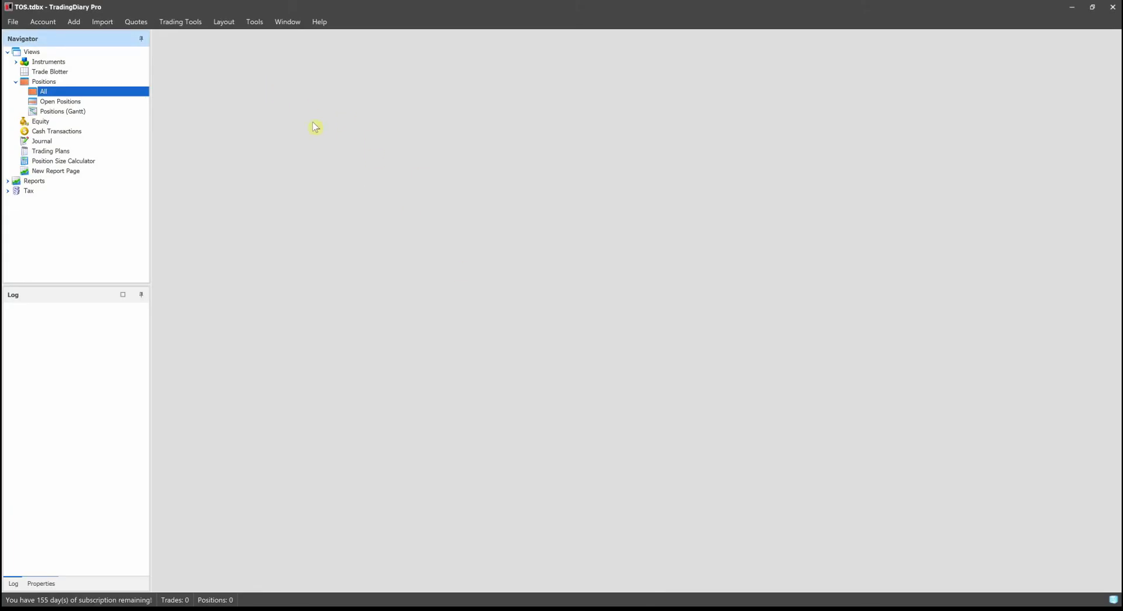
Step: Choose ThinkOrSwim in TradingDiary Pro's Select Import Module list
click(103, 23)
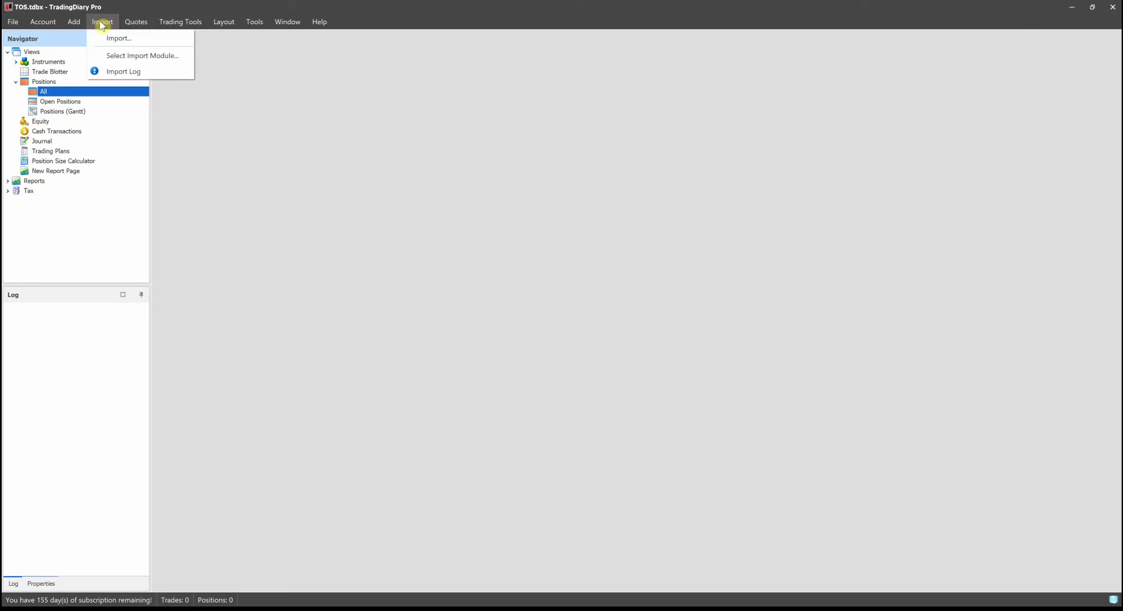
click(115, 56)
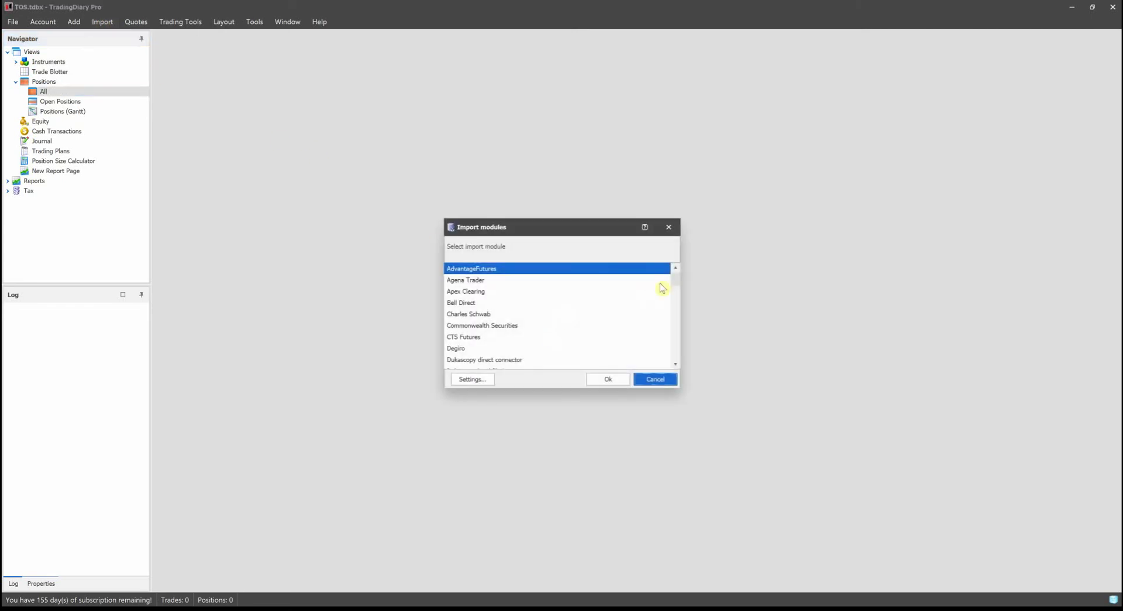
drag(676, 281, 676, 336)
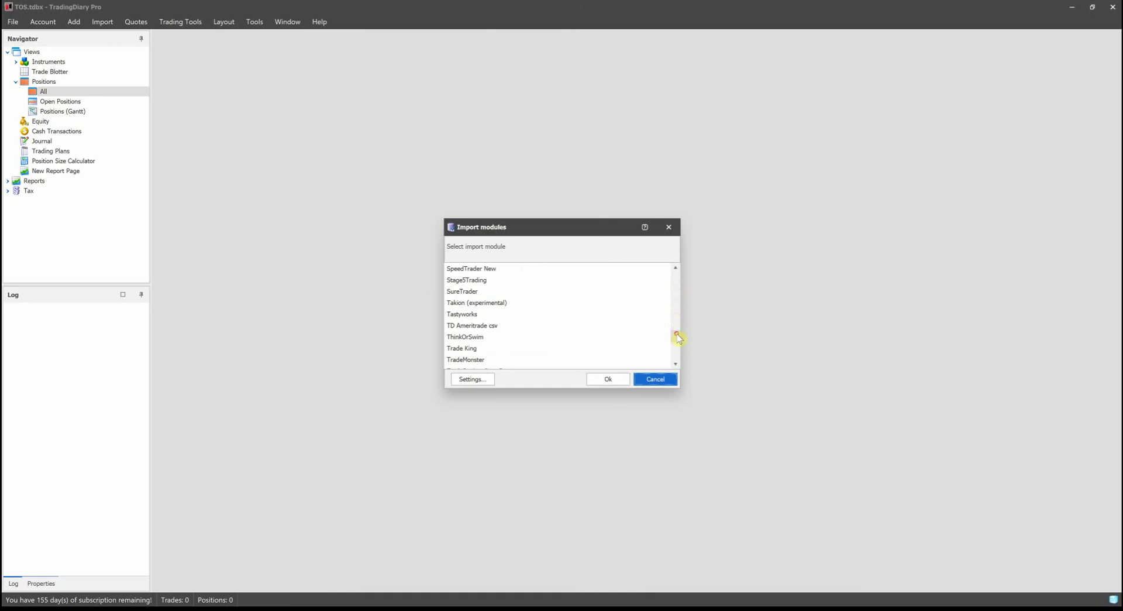
click(477, 340)
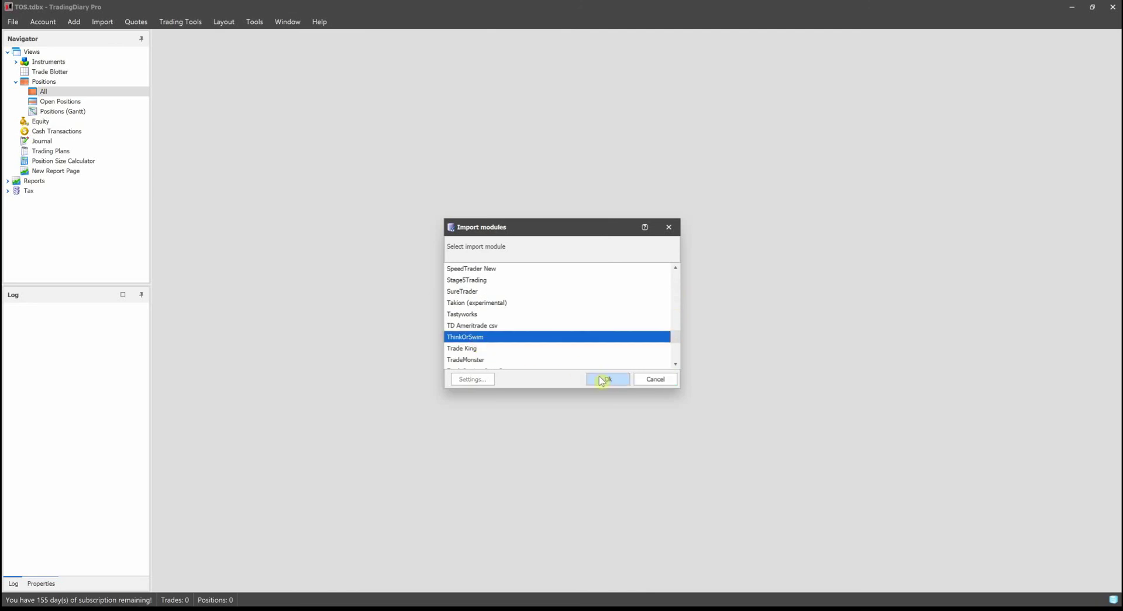
click(602, 380)
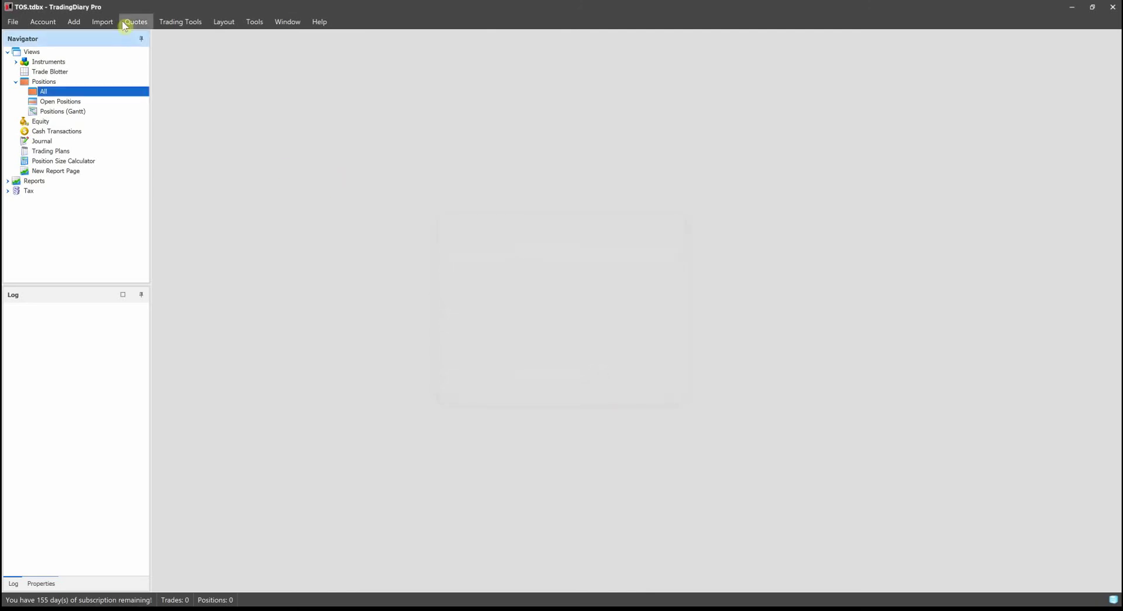
click(102, 21)
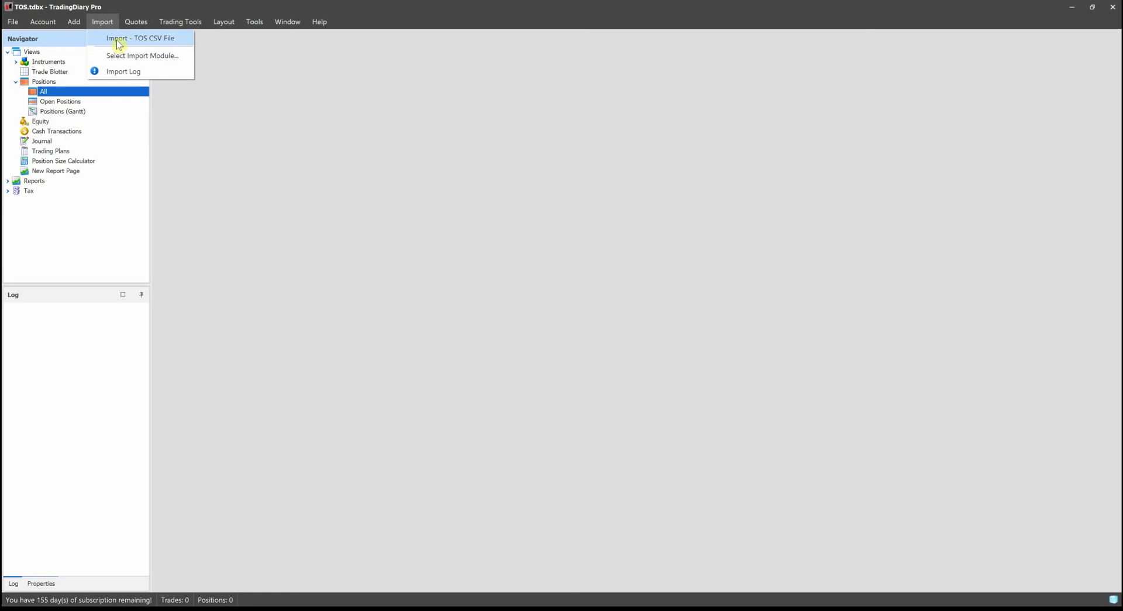
Step: Import 2018-04-15-AccountStatement from the TOS folder as a TOS CSV file
click(118, 41)
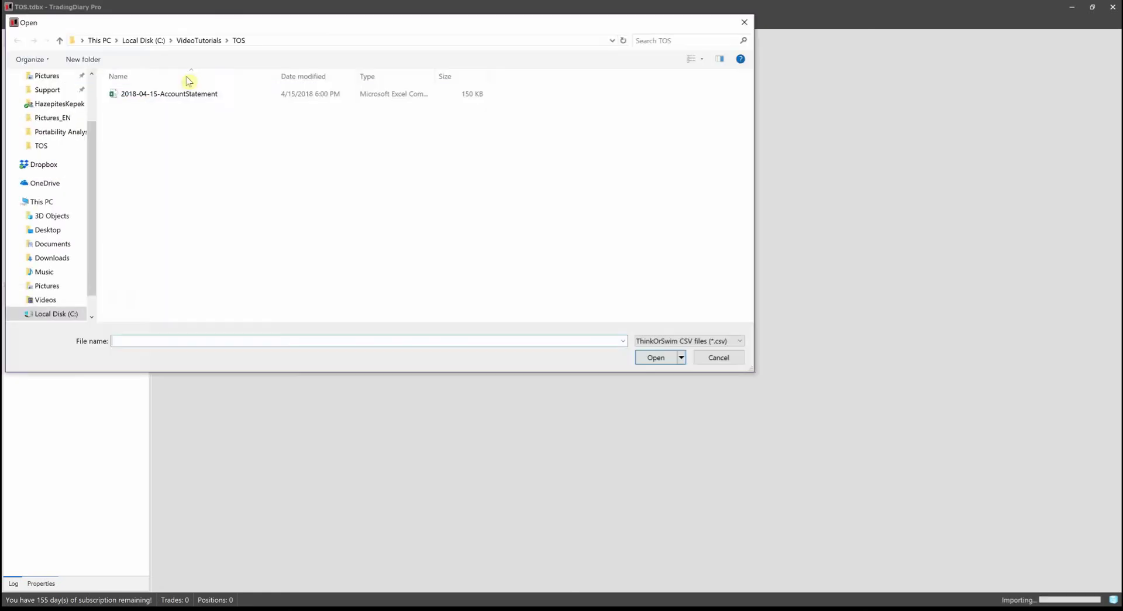
click(391, 179)
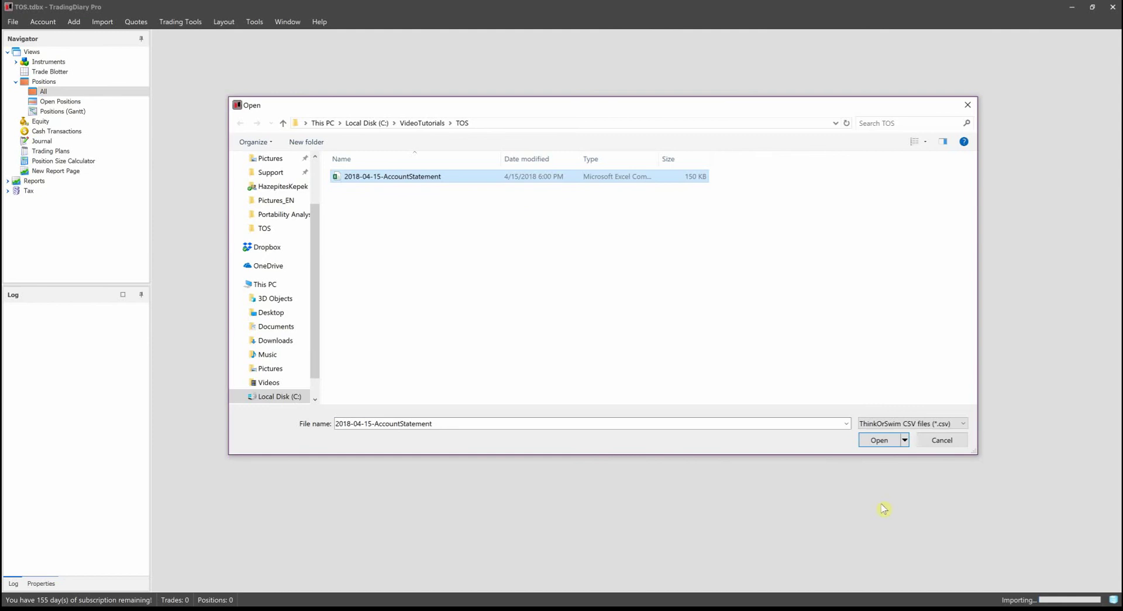
click(878, 442)
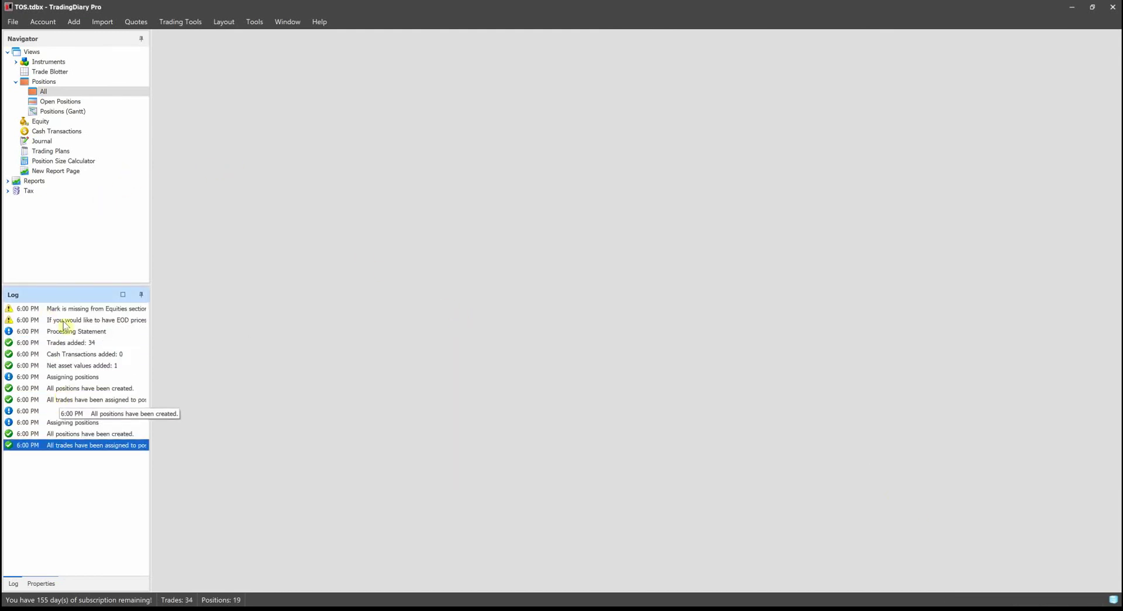
Step: Review the Trade Blotter and all 19 positions, showing NQH8's long 6600 and short 6610 call legs
click(51, 74)
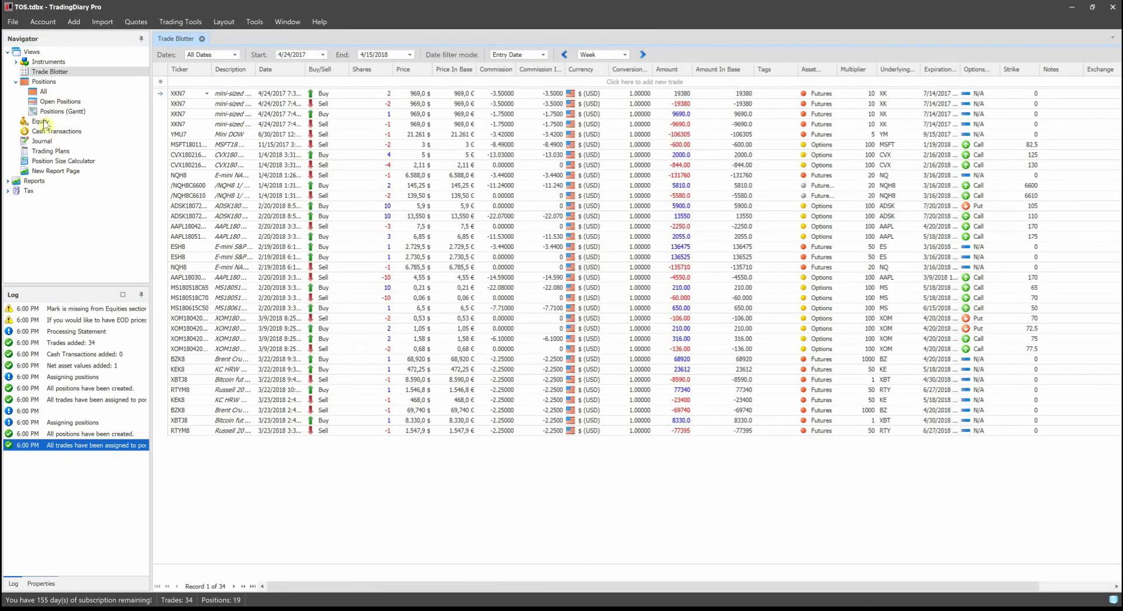
click(44, 92)
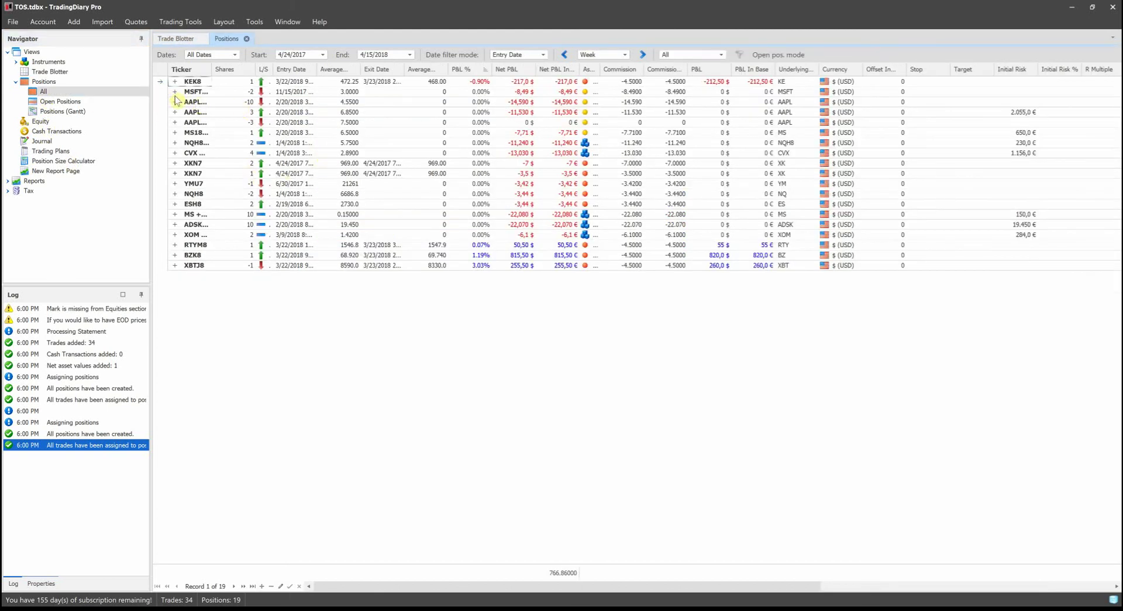
click(175, 143)
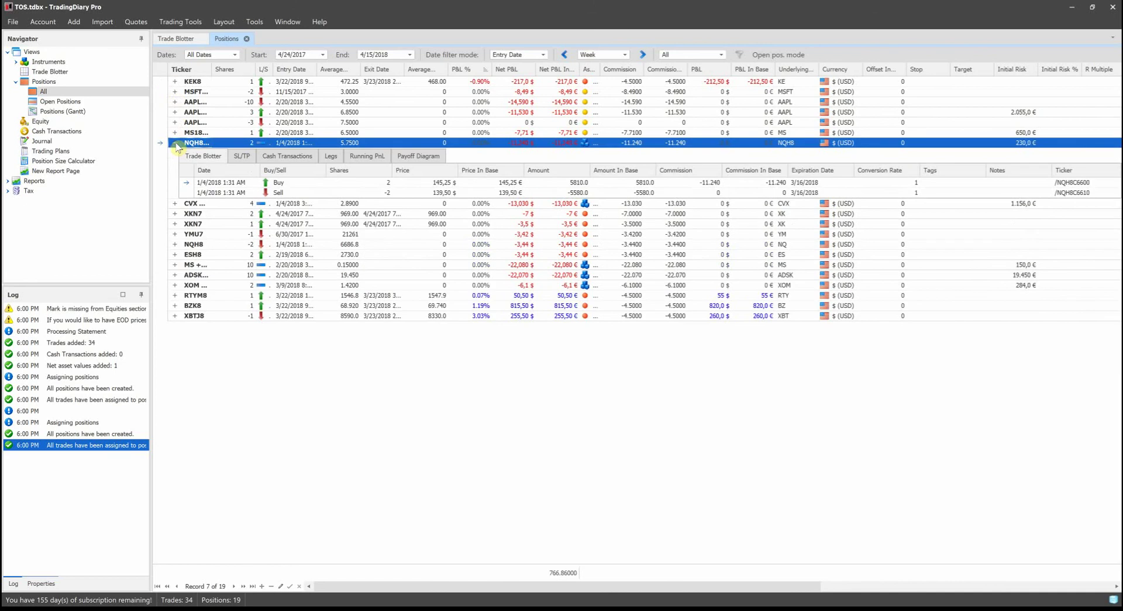
drag(524, 588, 802, 588)
drag(645, 586, 406, 351)
click(332, 156)
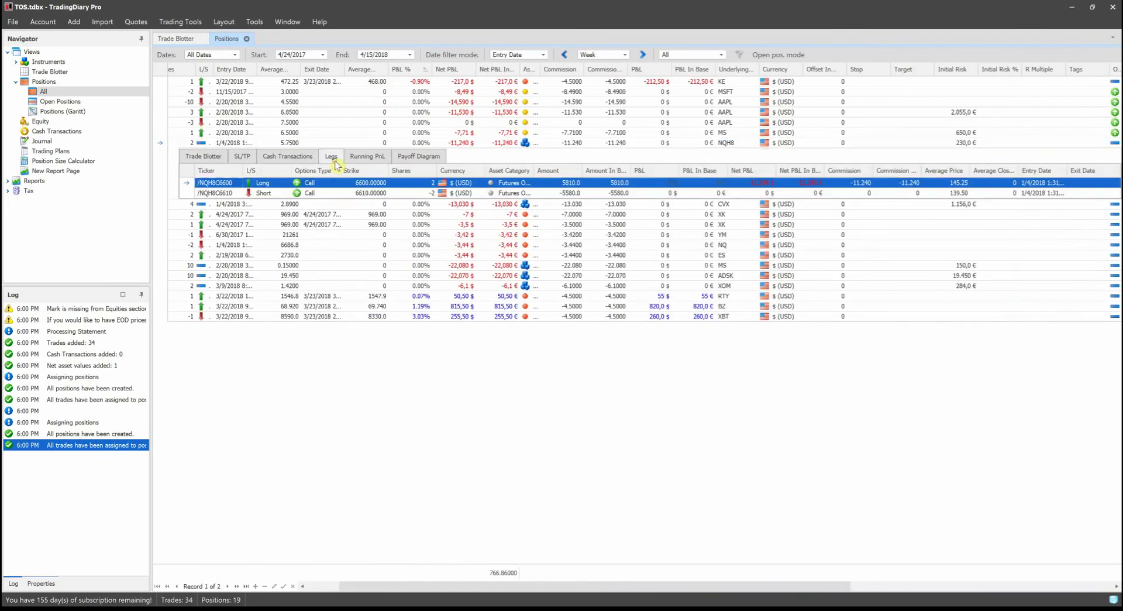